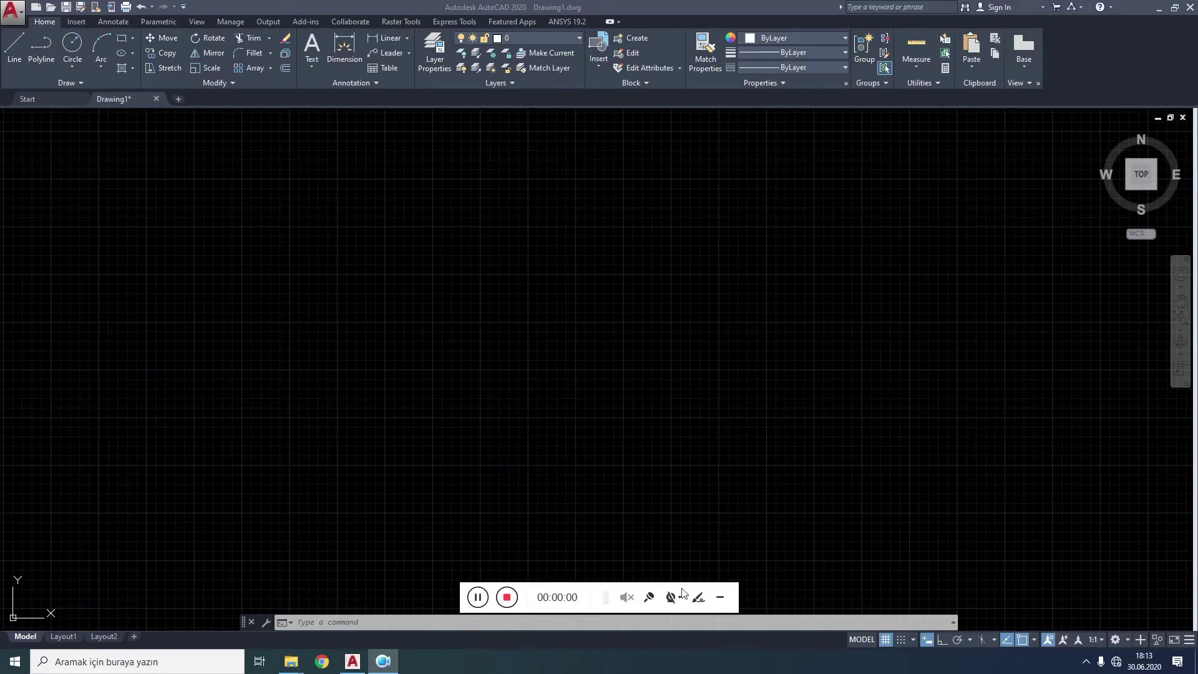
# - Draw a closed four-sided shape from individual Line segments using the Close option
pyautogui.click(726, 600)
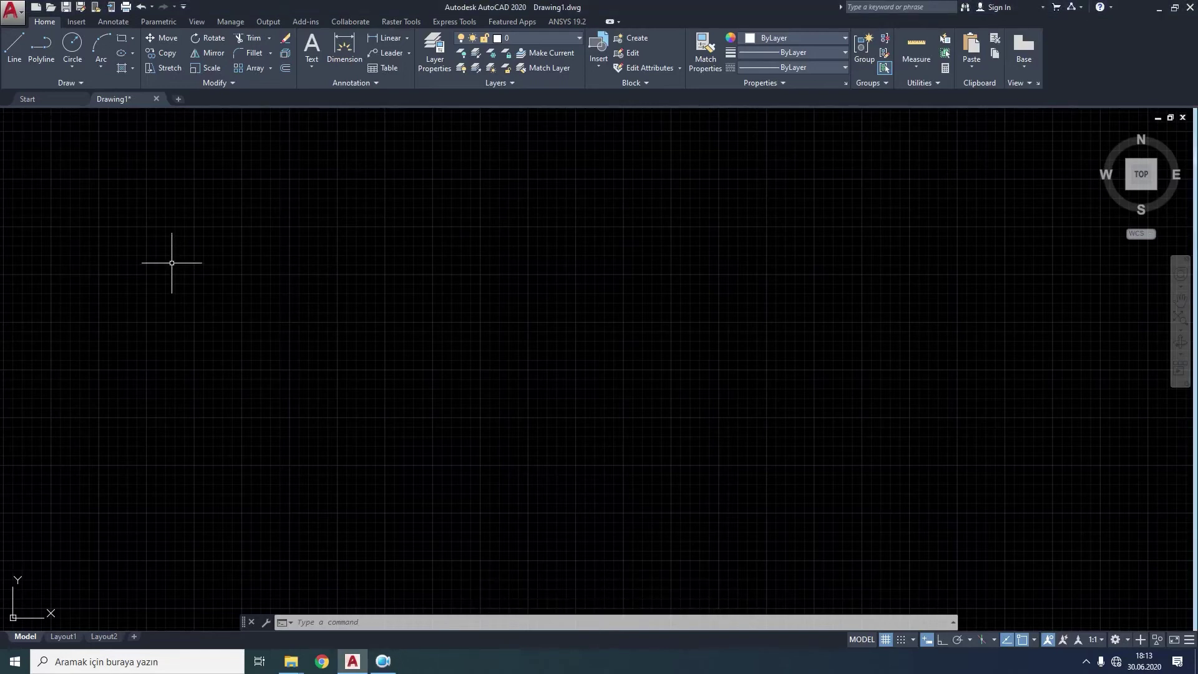
pyautogui.click(14, 46)
pyautogui.click(213, 473)
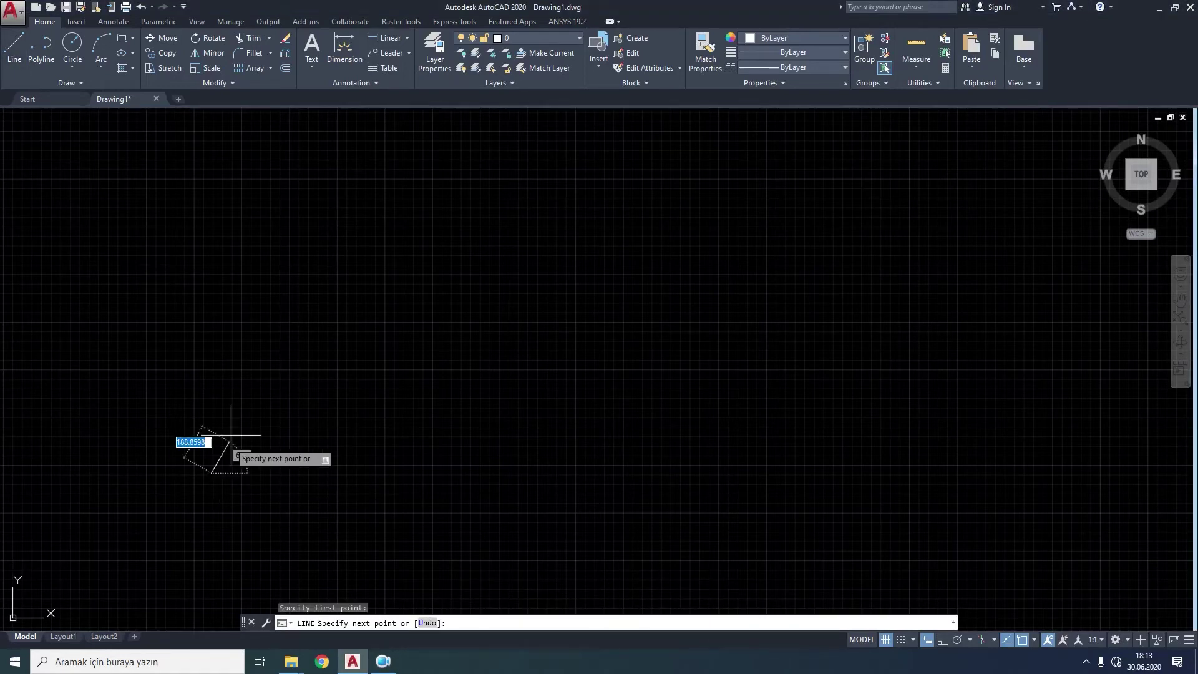
pyautogui.click(265, 308)
pyautogui.click(572, 335)
pyautogui.click(422, 478)
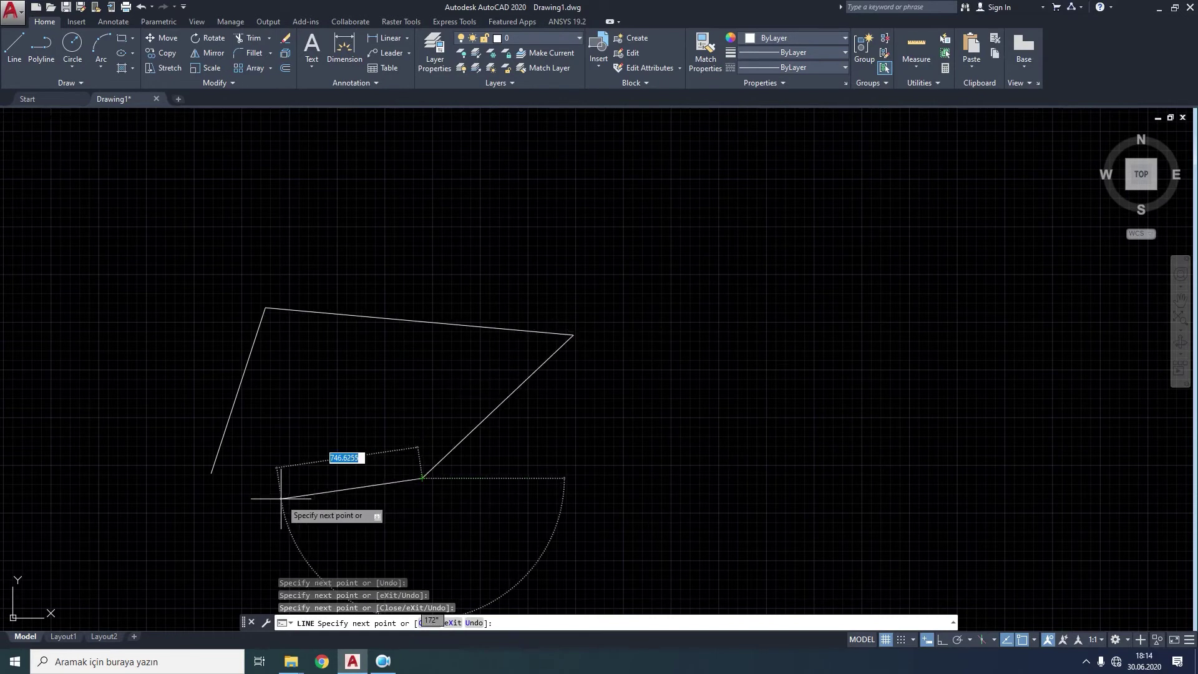
pyautogui.rightClick(290, 502)
pyautogui.click(324, 374)
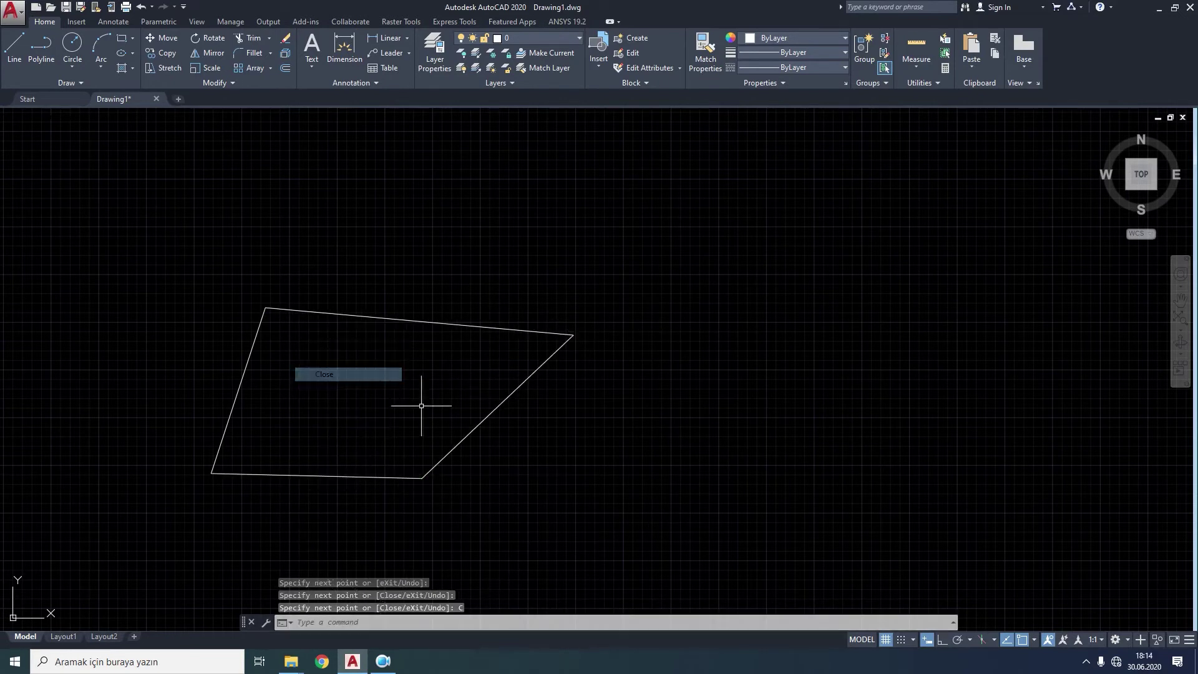
# - Select two edges to show they are separate objects, then clear the selection
pyautogui.click(473, 322)
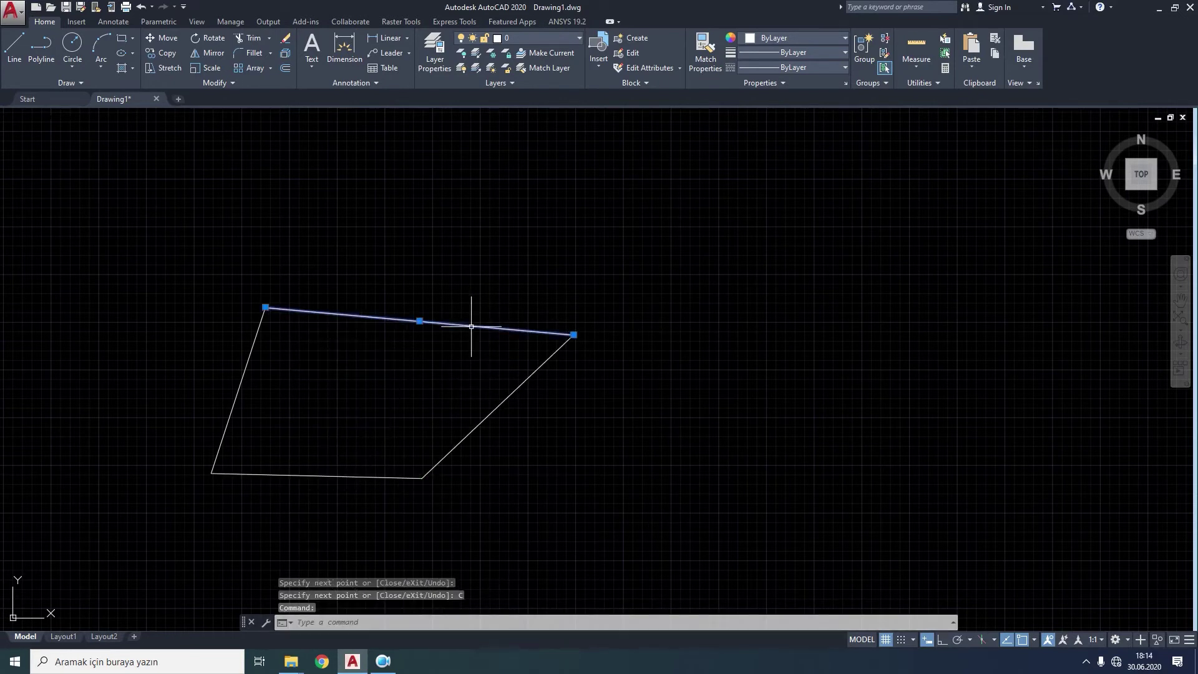
pyautogui.click(483, 417)
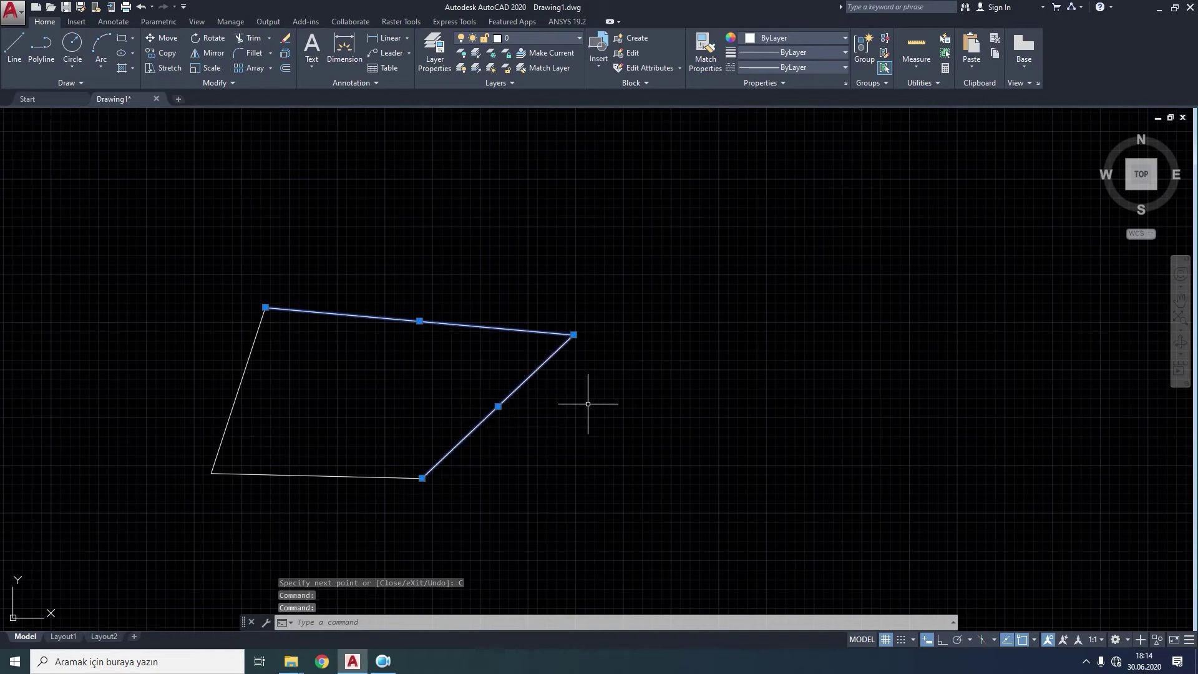
pyautogui.press('Escape')
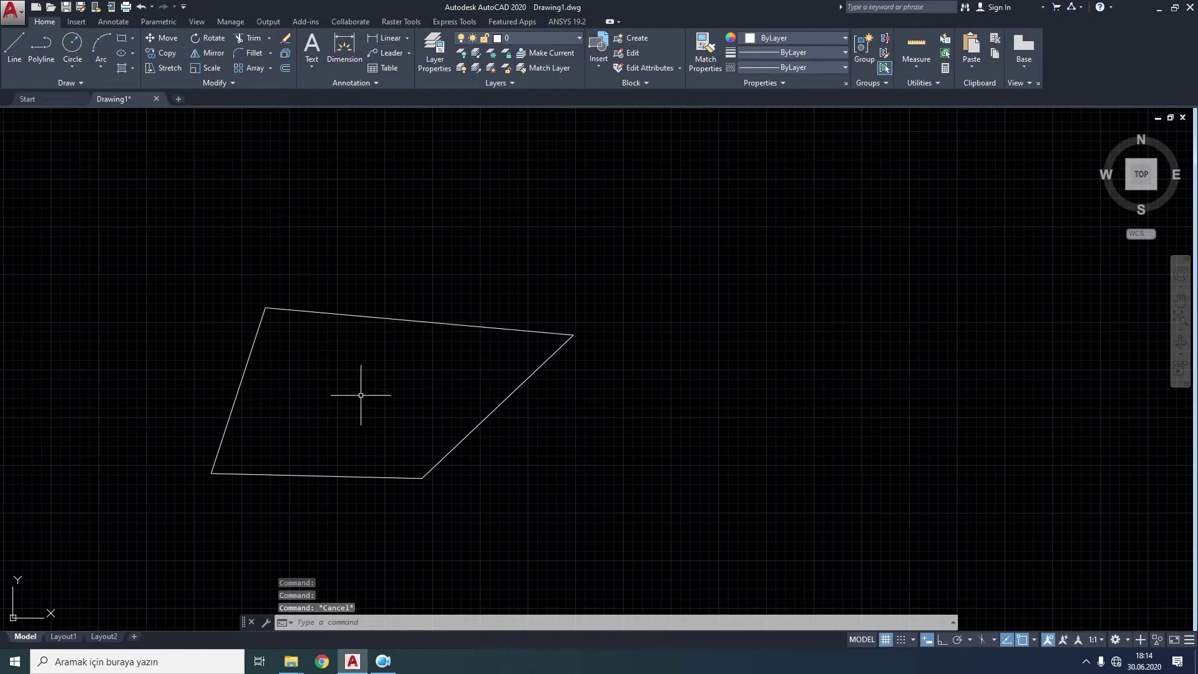
# - Draw a second quadrilateral beside the first as one closed polyline
pyautogui.click(38, 49)
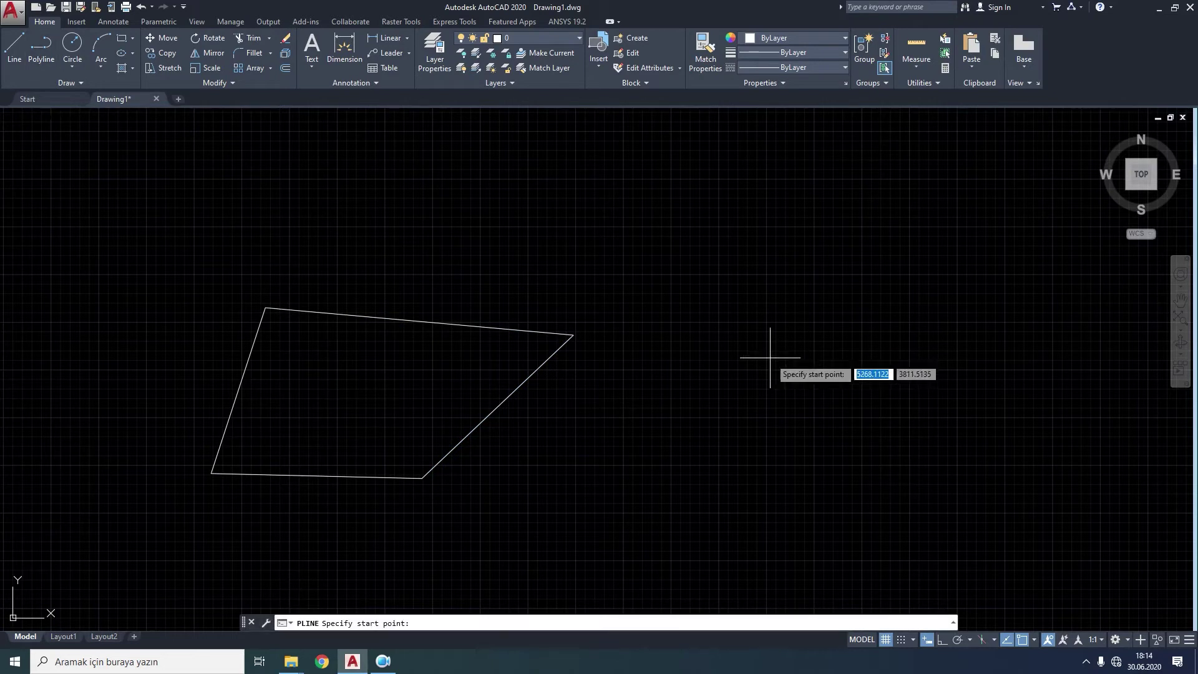
pyautogui.click(661, 398)
pyautogui.click(734, 212)
pyautogui.click(949, 261)
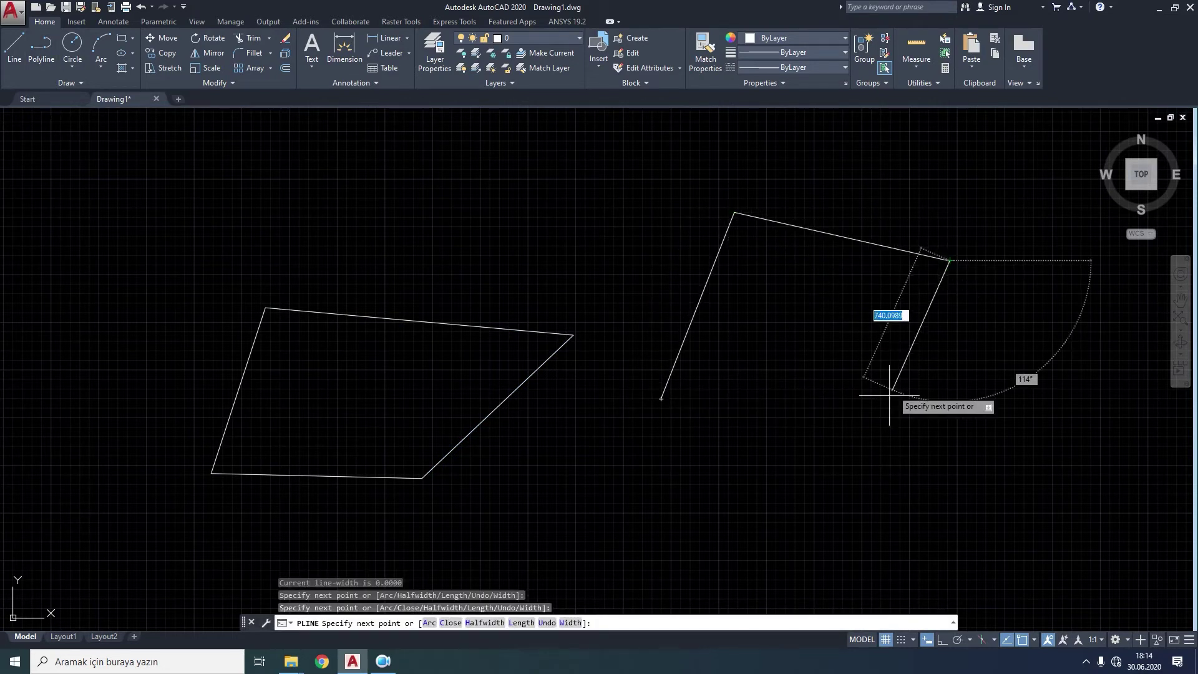
pyautogui.click(839, 431)
pyautogui.rightClick(839, 432)
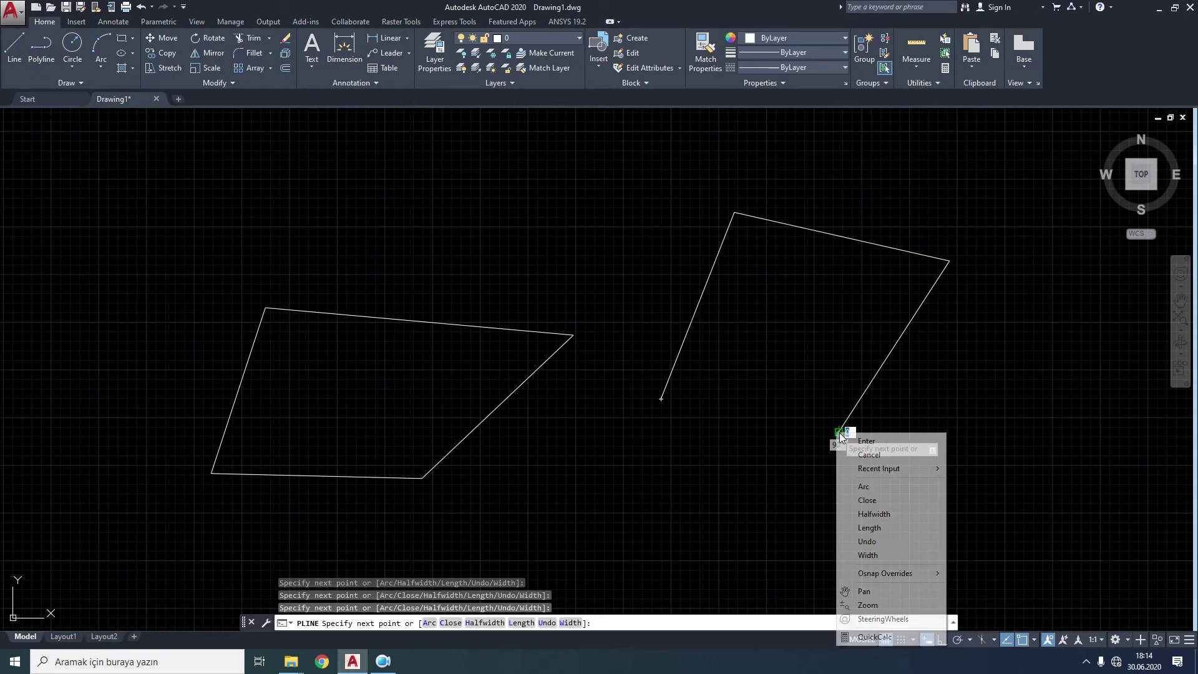
pyautogui.click(861, 502)
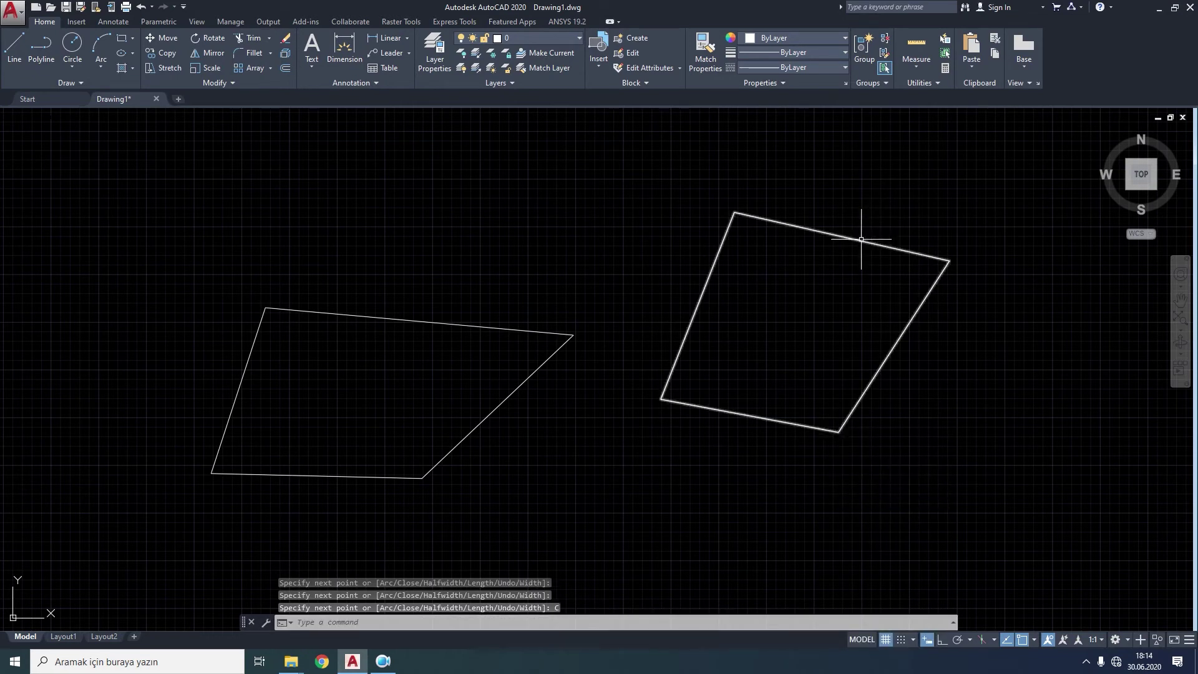
pyautogui.moveTo(458, 323)
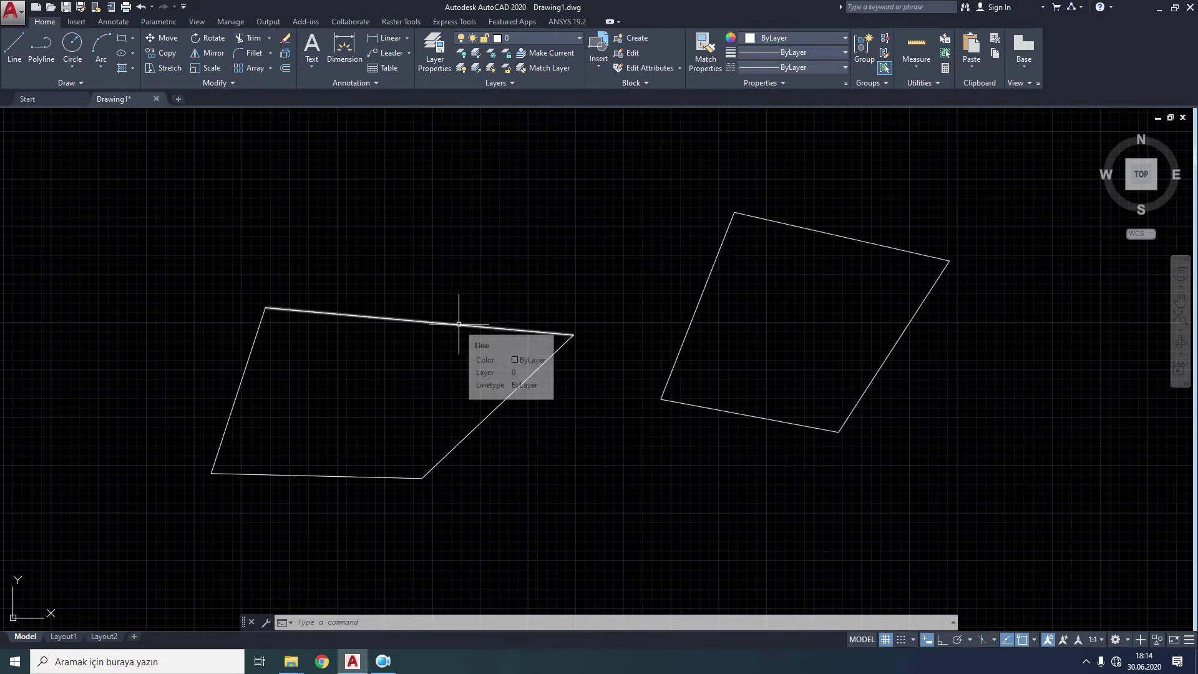
# - Crossing-select both shapes and delete them
pyautogui.click(1001, 206)
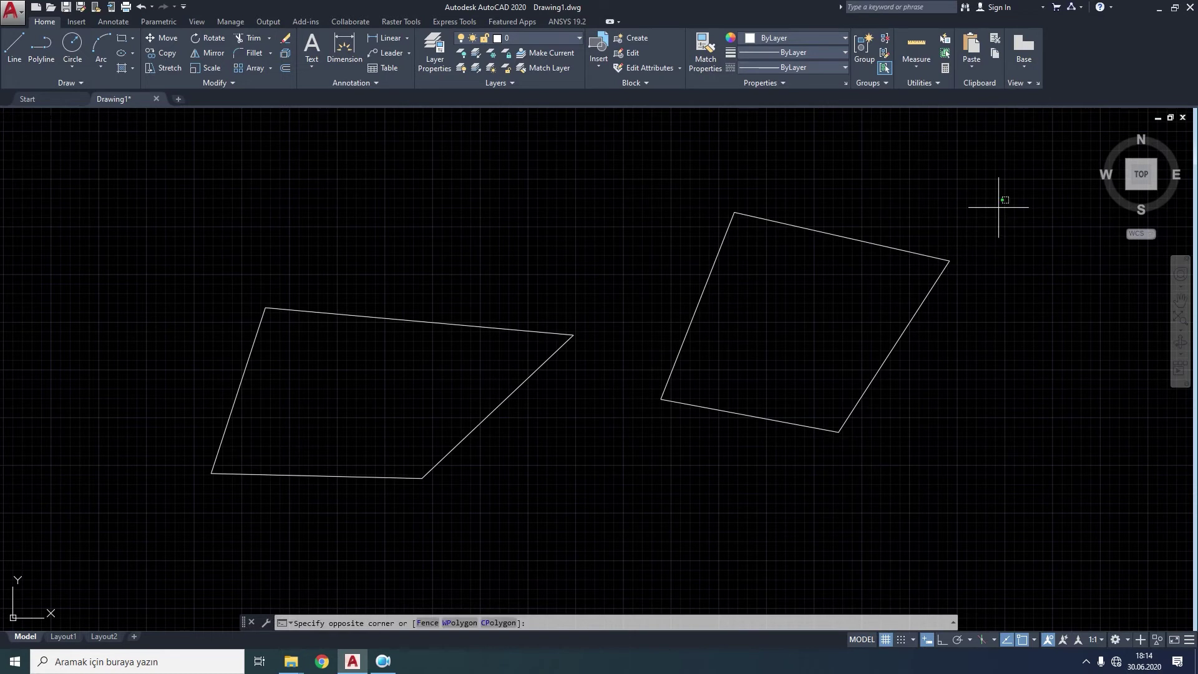
pyautogui.click(212, 516)
pyautogui.press('Delete')
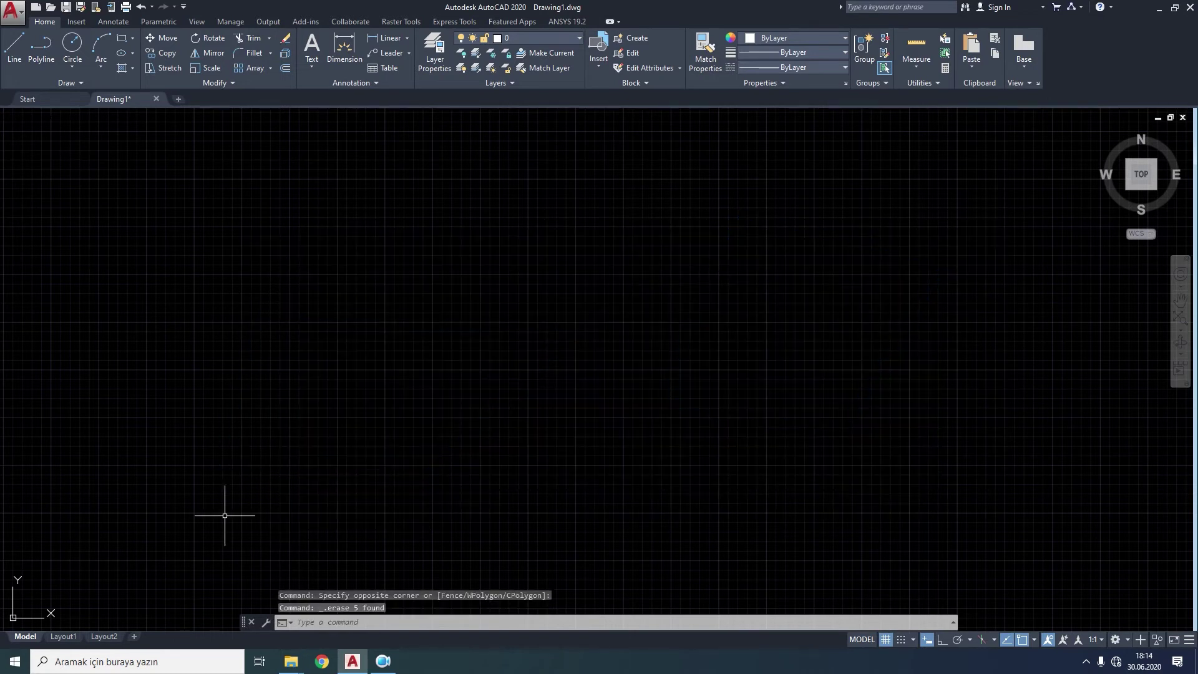
pyautogui.click(35, 57)
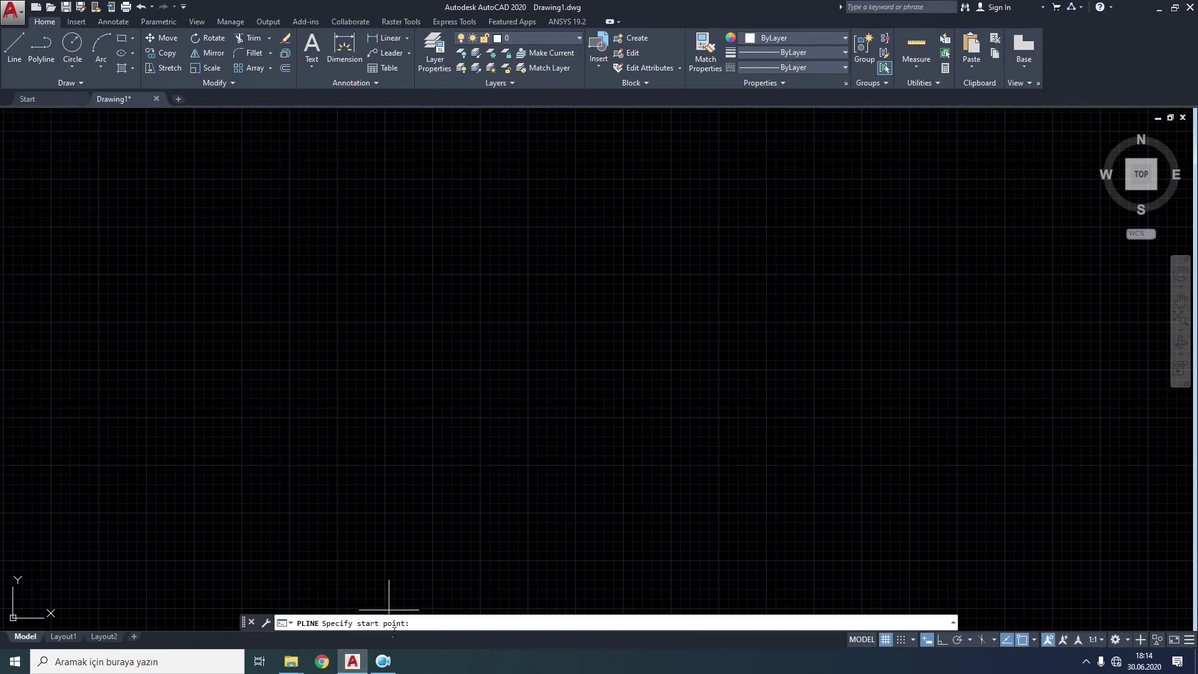
pyautogui.click(317, 423)
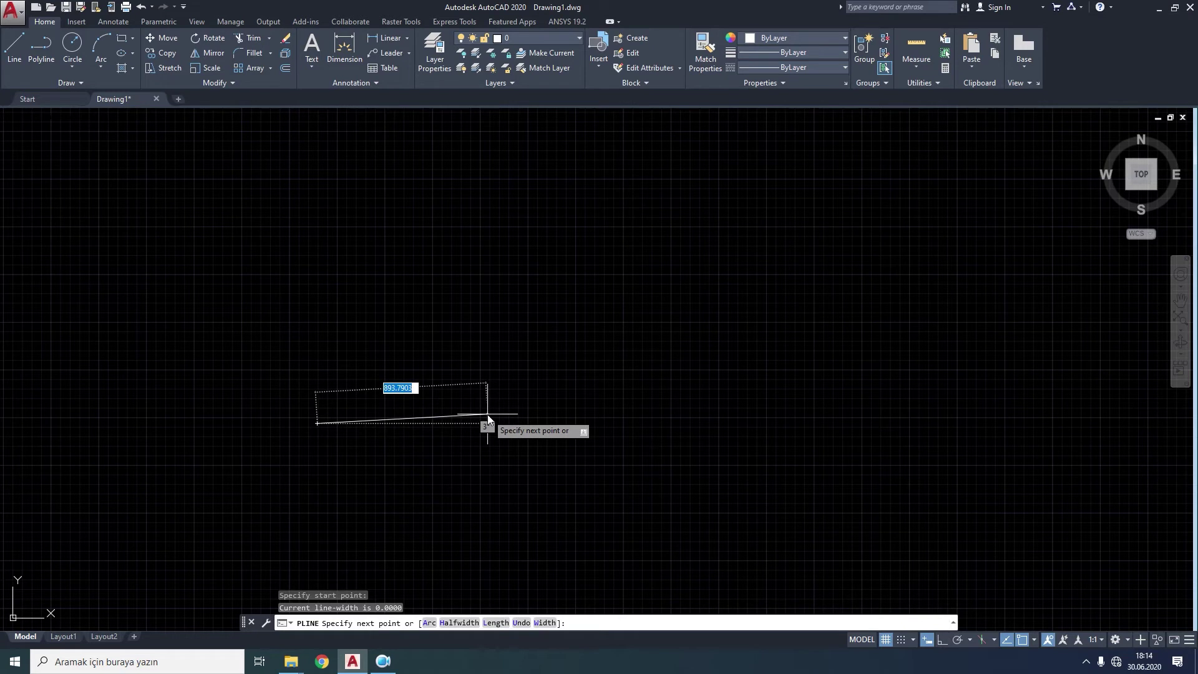
pyautogui.press('Tab')
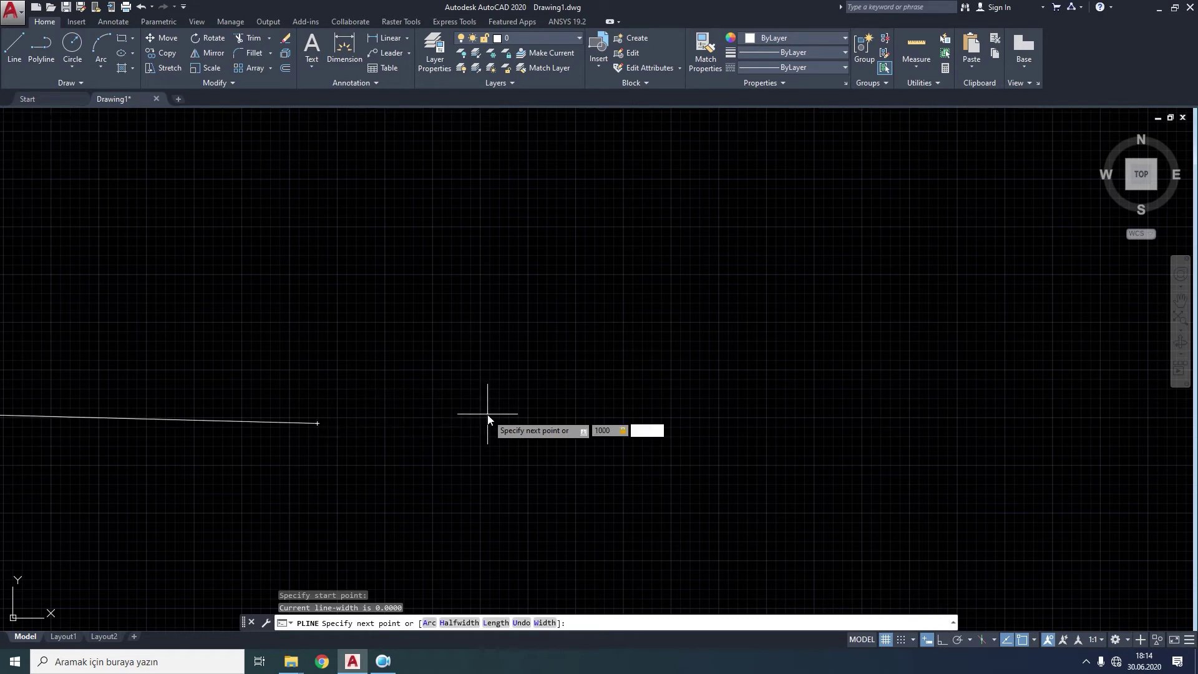
pyautogui.write('0')
pyautogui.press('Return')
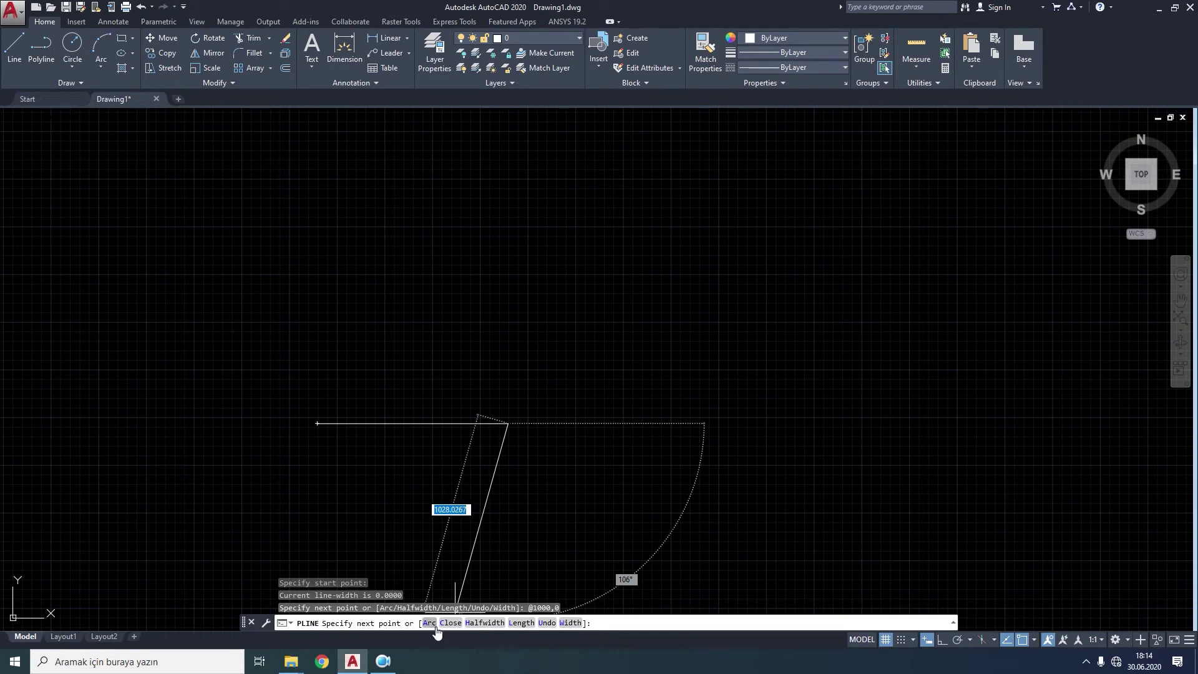
pyautogui.rightClick(528, 418)
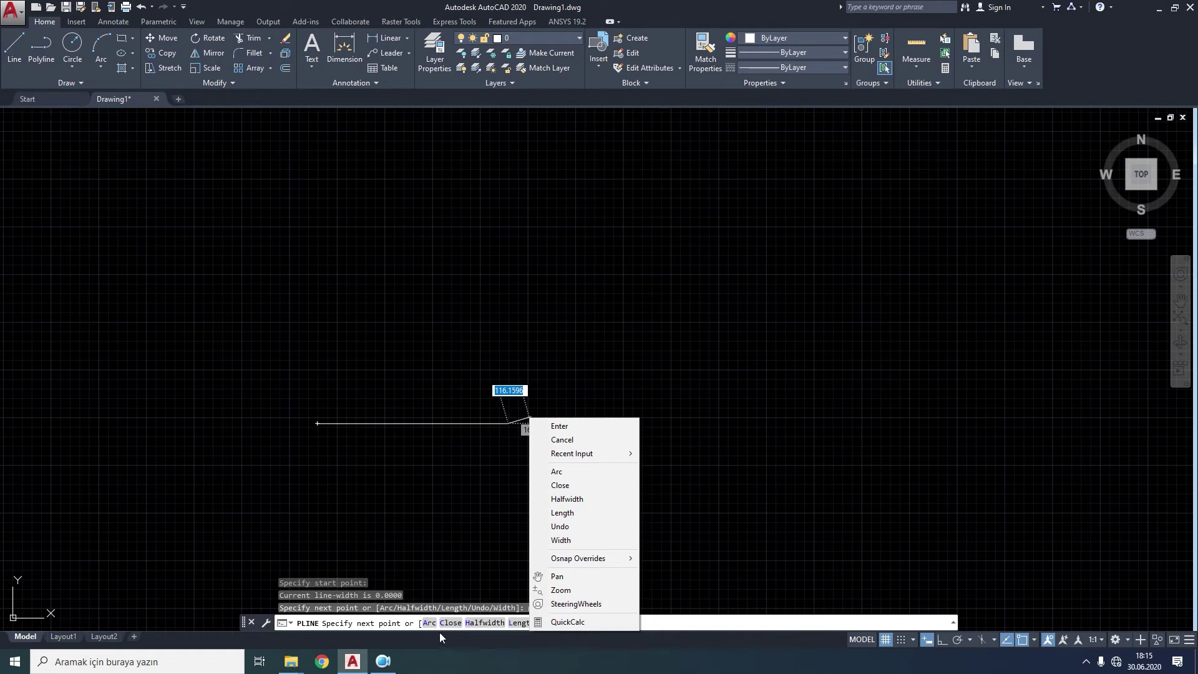
pyautogui.write('@1000,0')
pyautogui.press('Return')
# - Add an angled segment down and left, then undo it with U
pyautogui.click(456, 560)
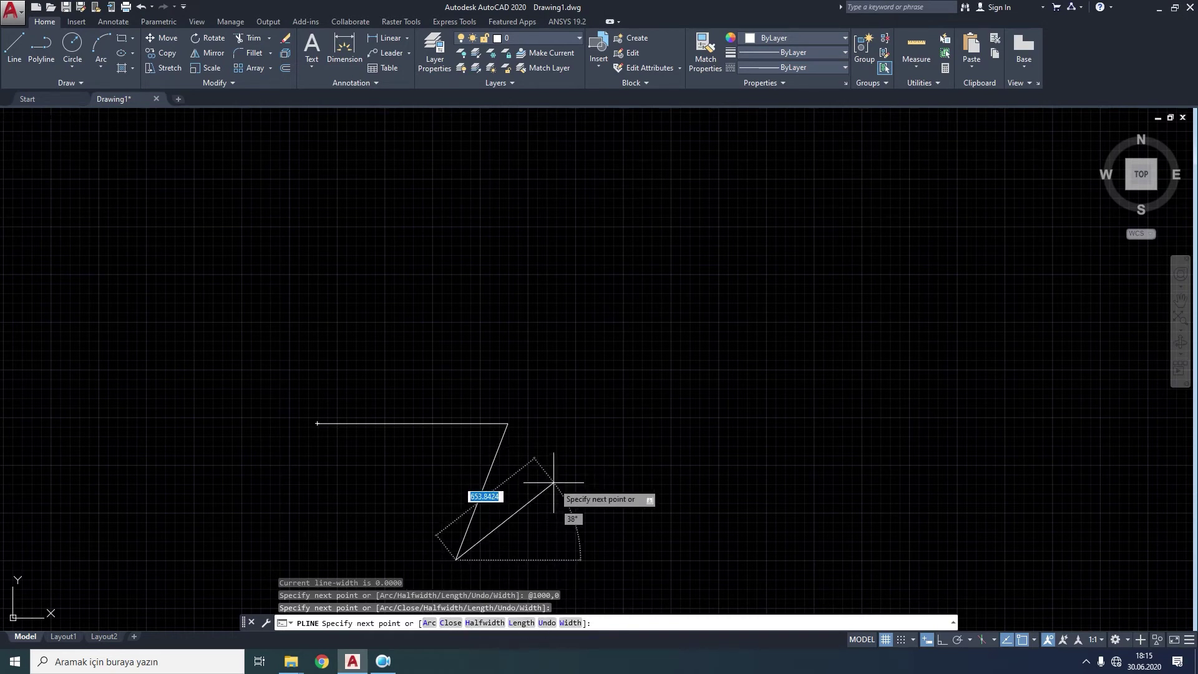
pyautogui.press('Down')
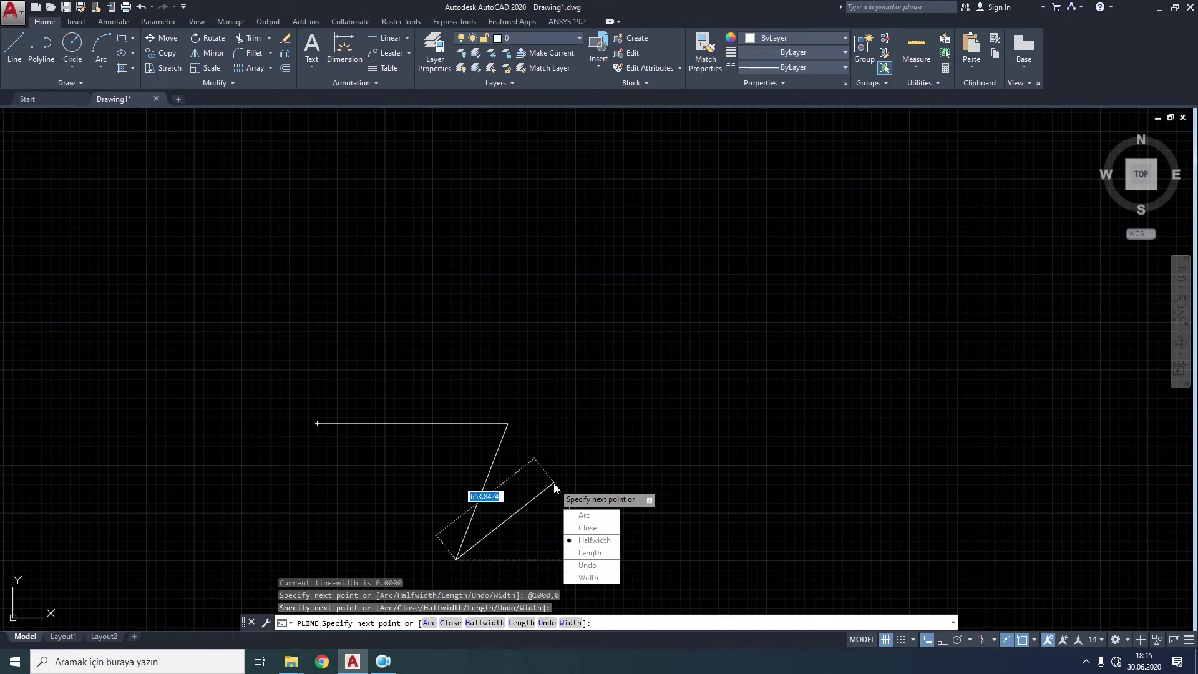
pyautogui.press('Escape')
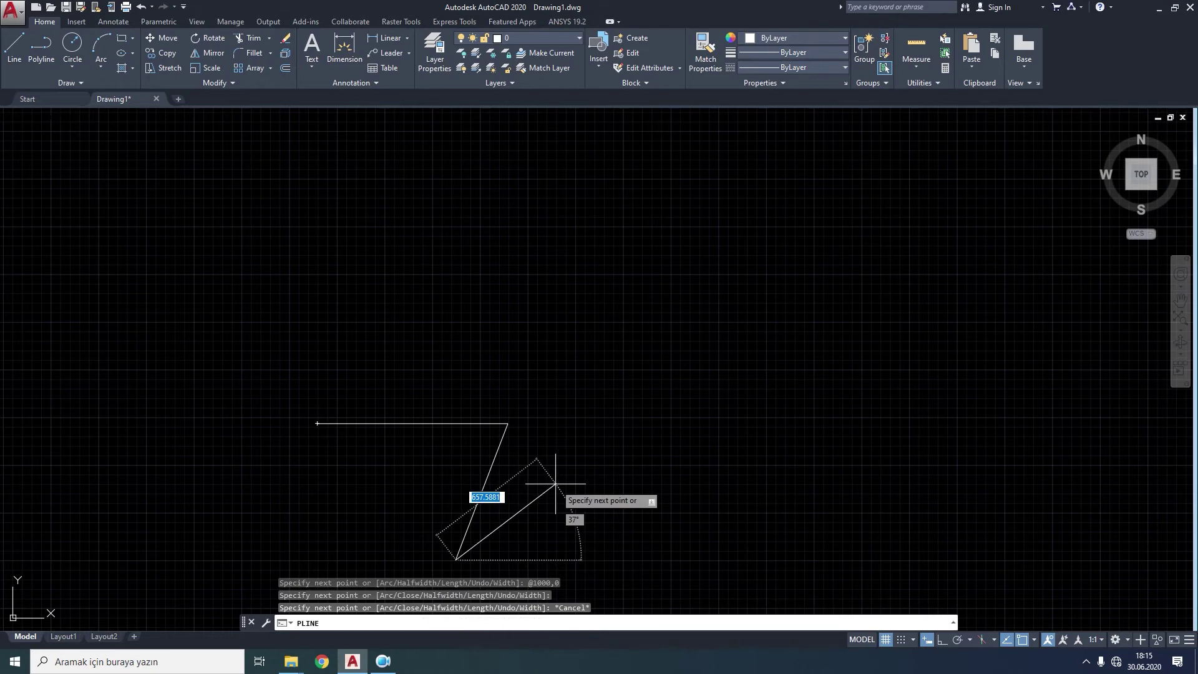
pyautogui.write('u')
pyautogui.press('Return')
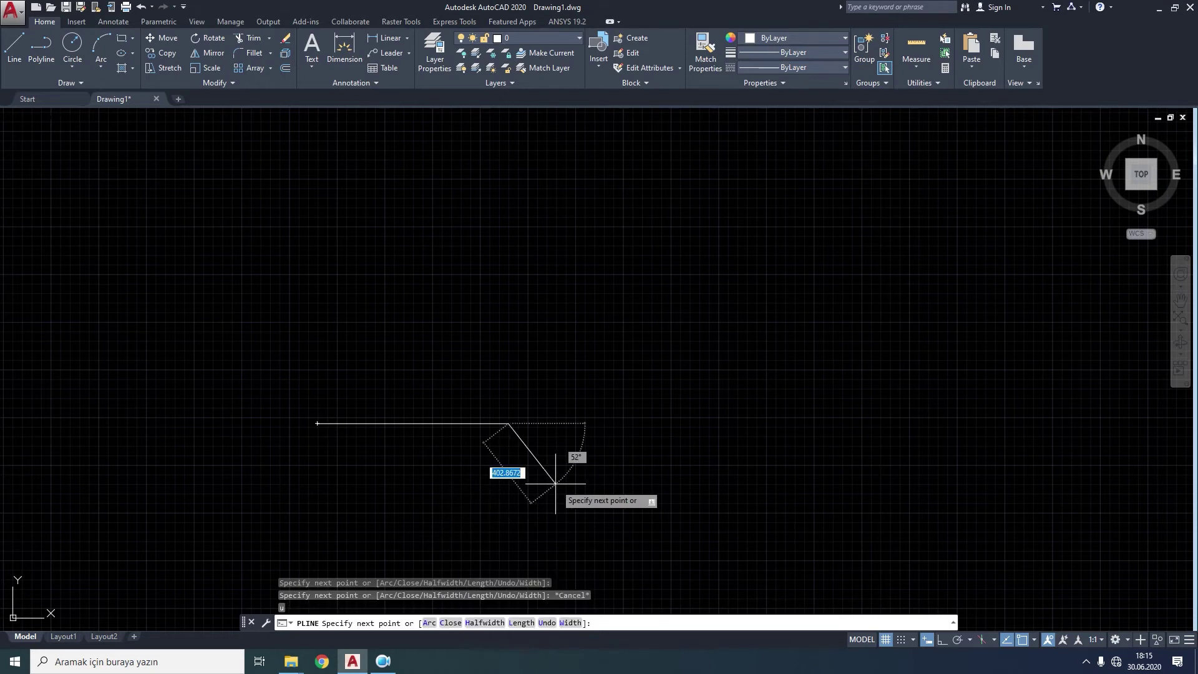
# - Switch the polyline to arc mode and set a 90° included angle
pyautogui.rightClick(590, 378)
pyautogui.click(631, 432)
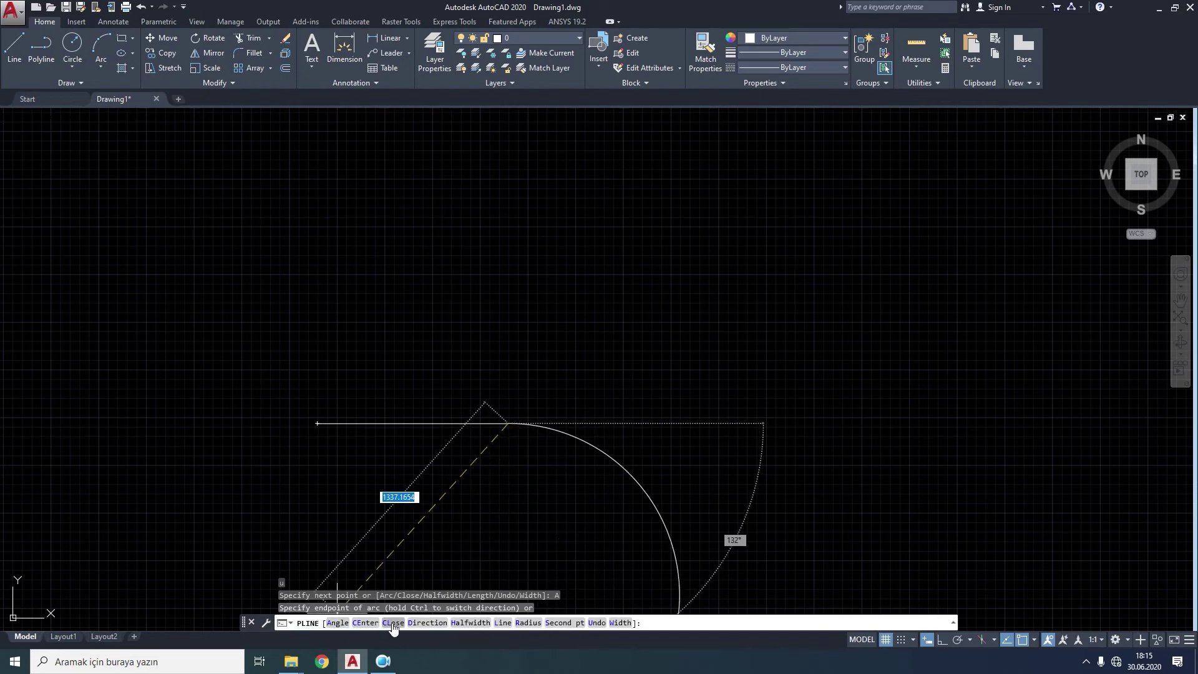
pyautogui.click(337, 623)
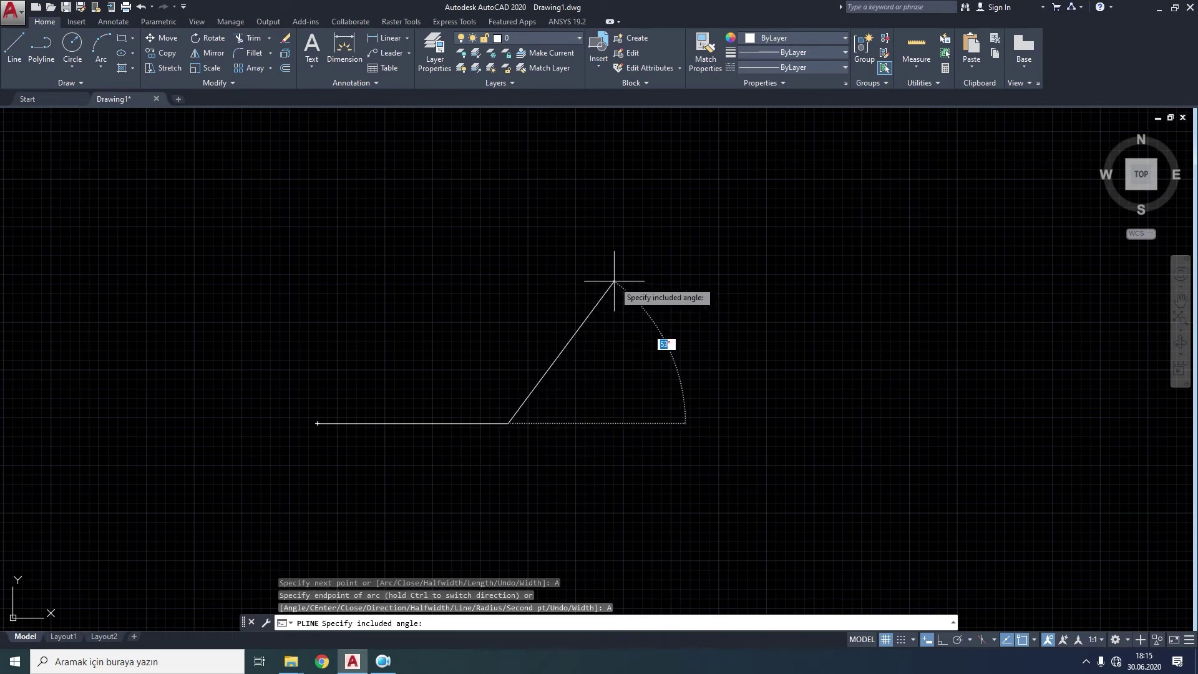
pyautogui.write('90')
pyautogui.press('Return')
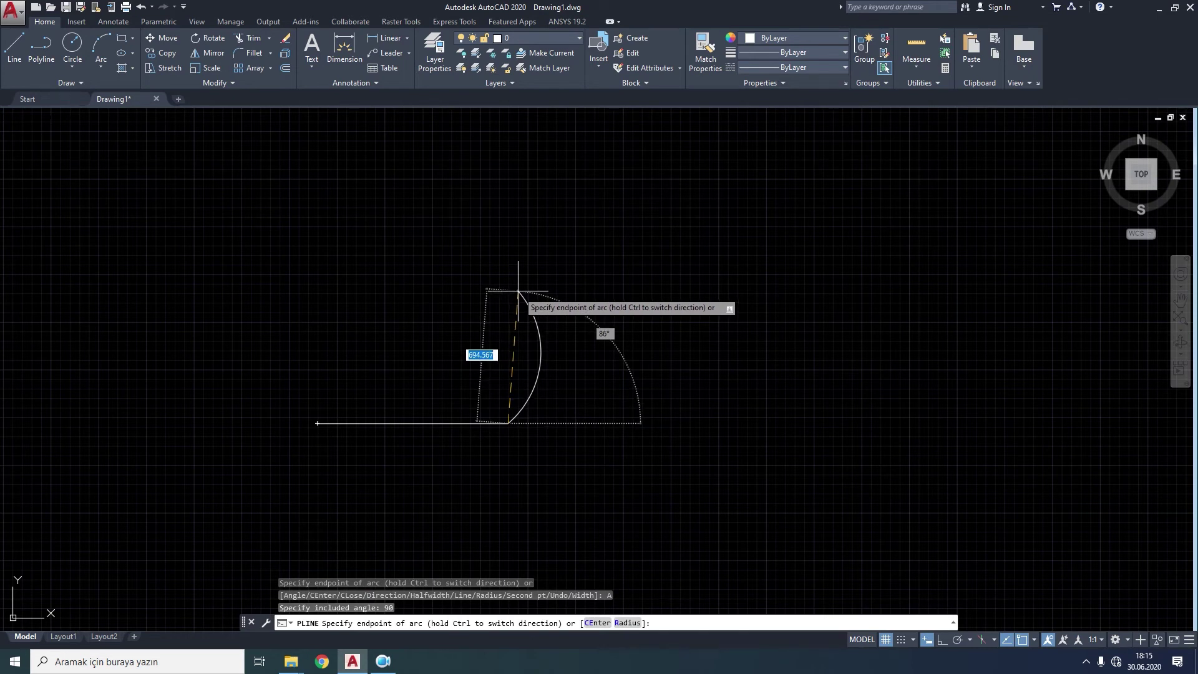
pyautogui.rightClick(518, 290)
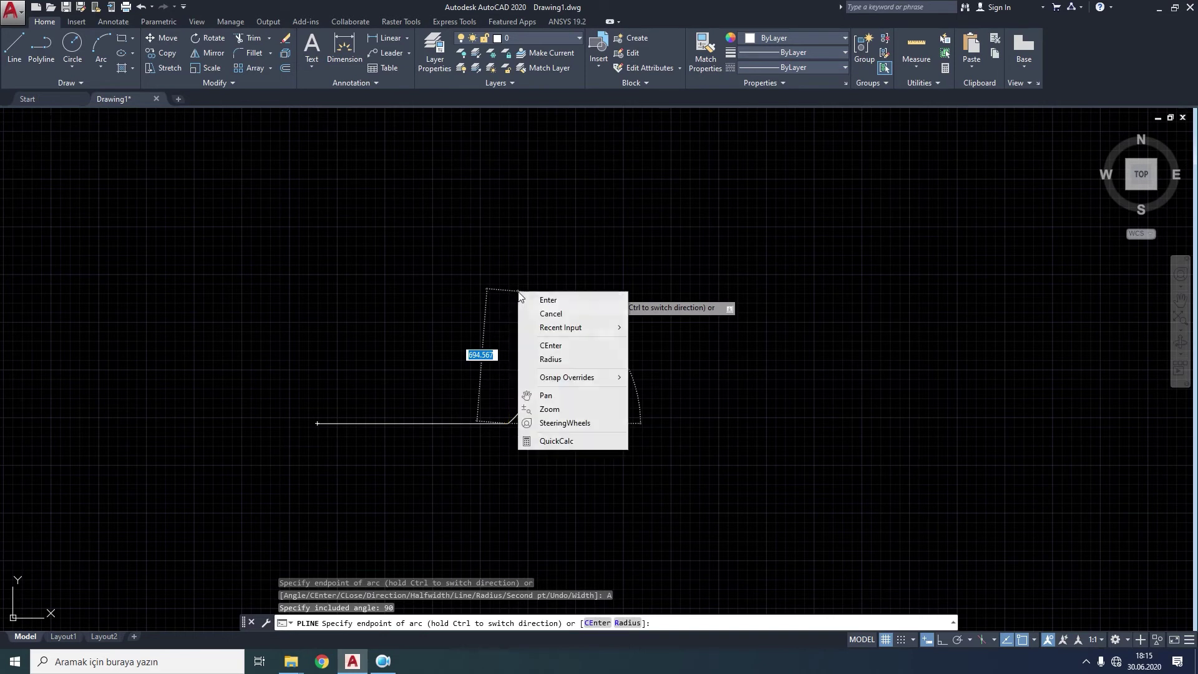
# - Define the 90° arc and the next arc by their centre points
pyautogui.click(548, 345)
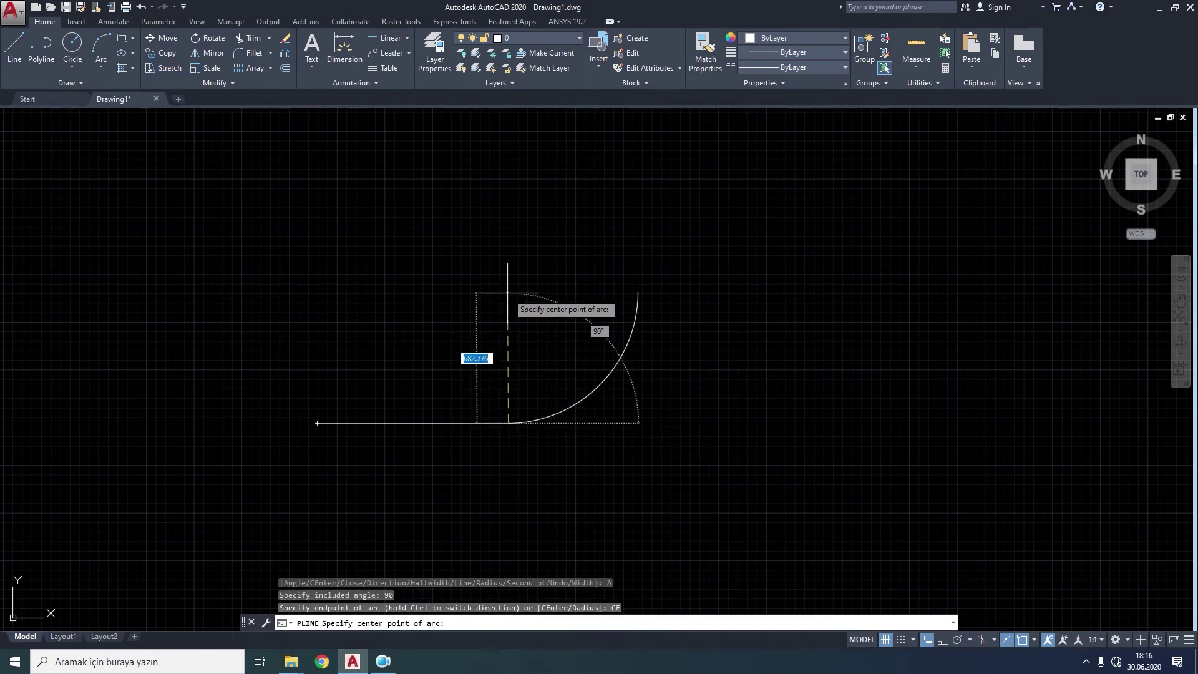
pyautogui.click(507, 276)
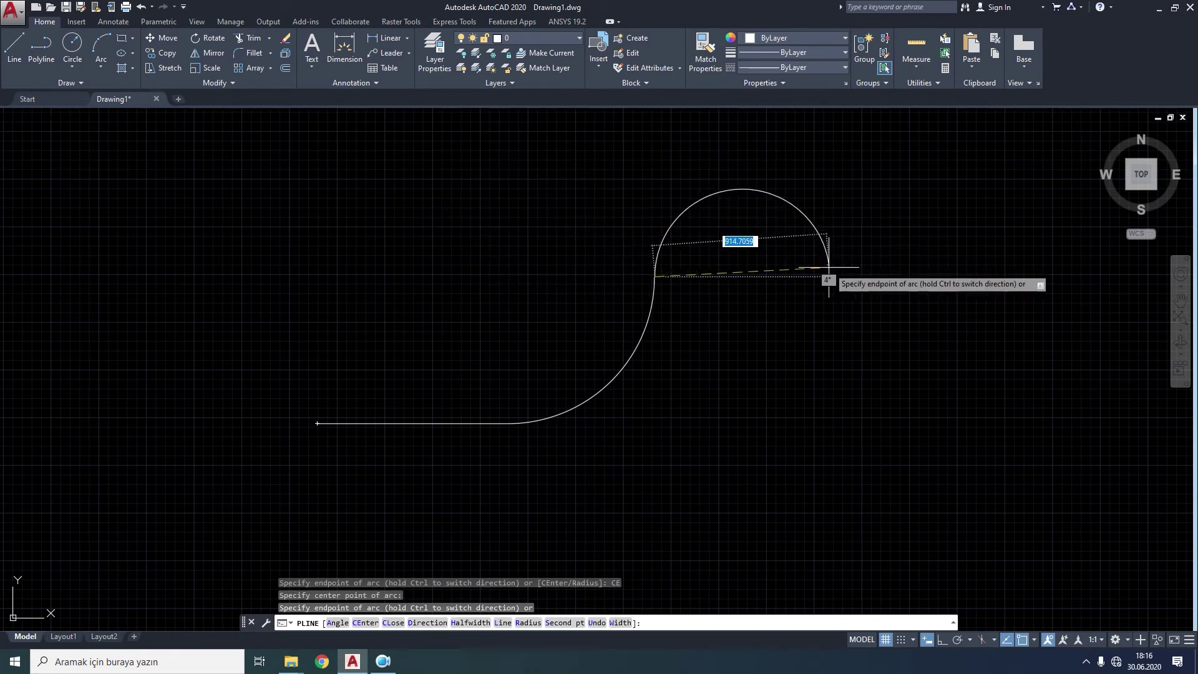
pyautogui.click(371, 624)
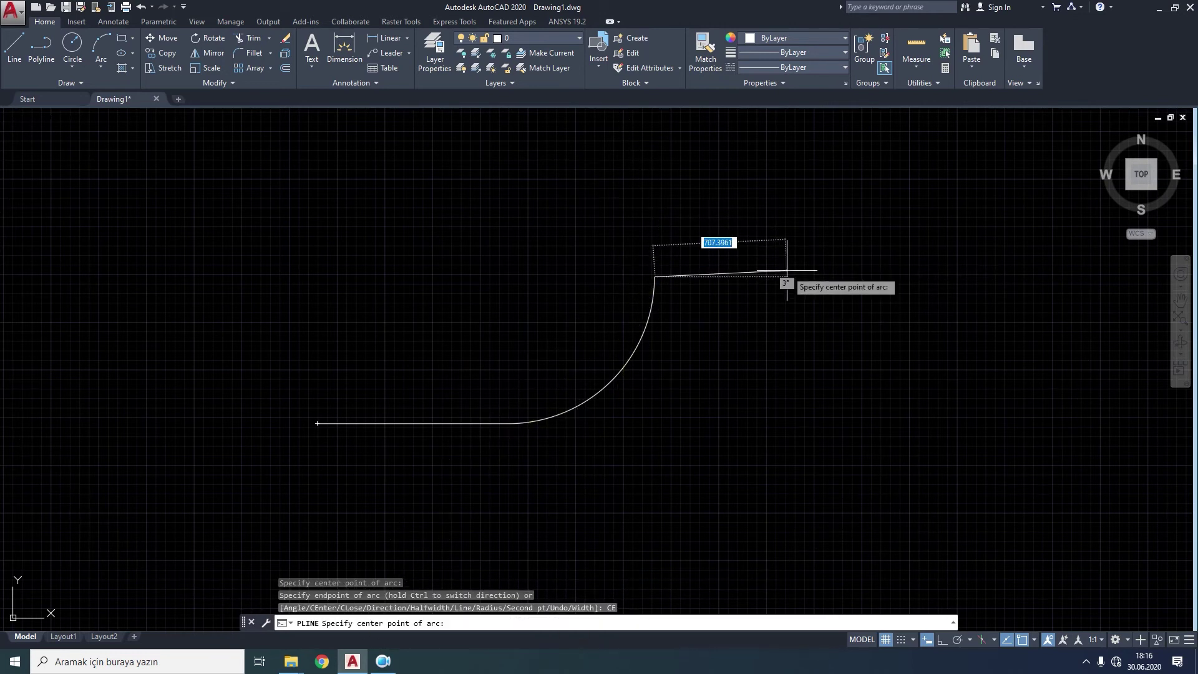
pyautogui.click(751, 276)
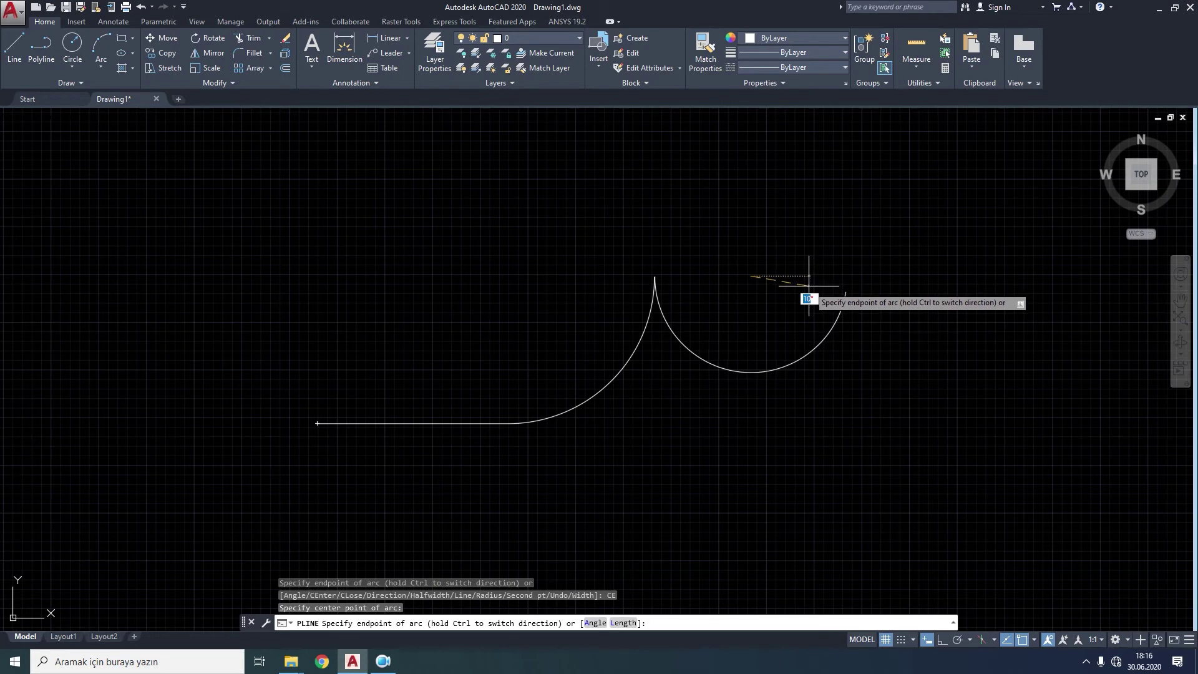
# - Finish the lower arc, then add an arc with an explicit start tangent direction
pyautogui.click(883, 249)
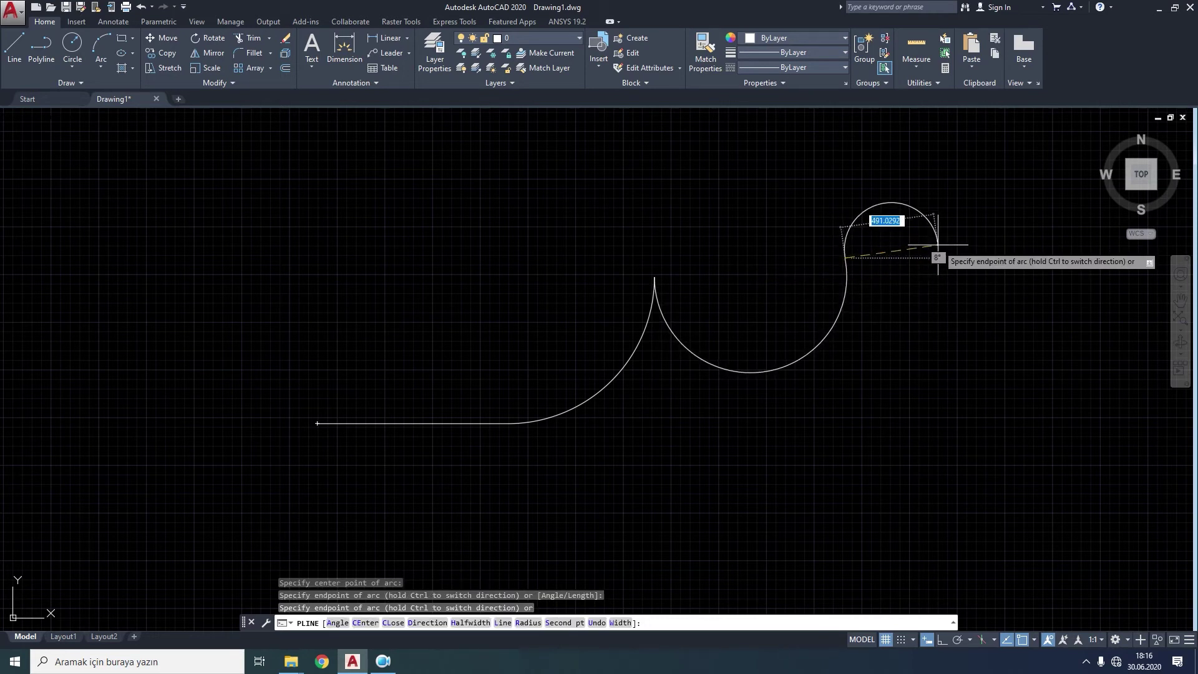
pyautogui.click(434, 620)
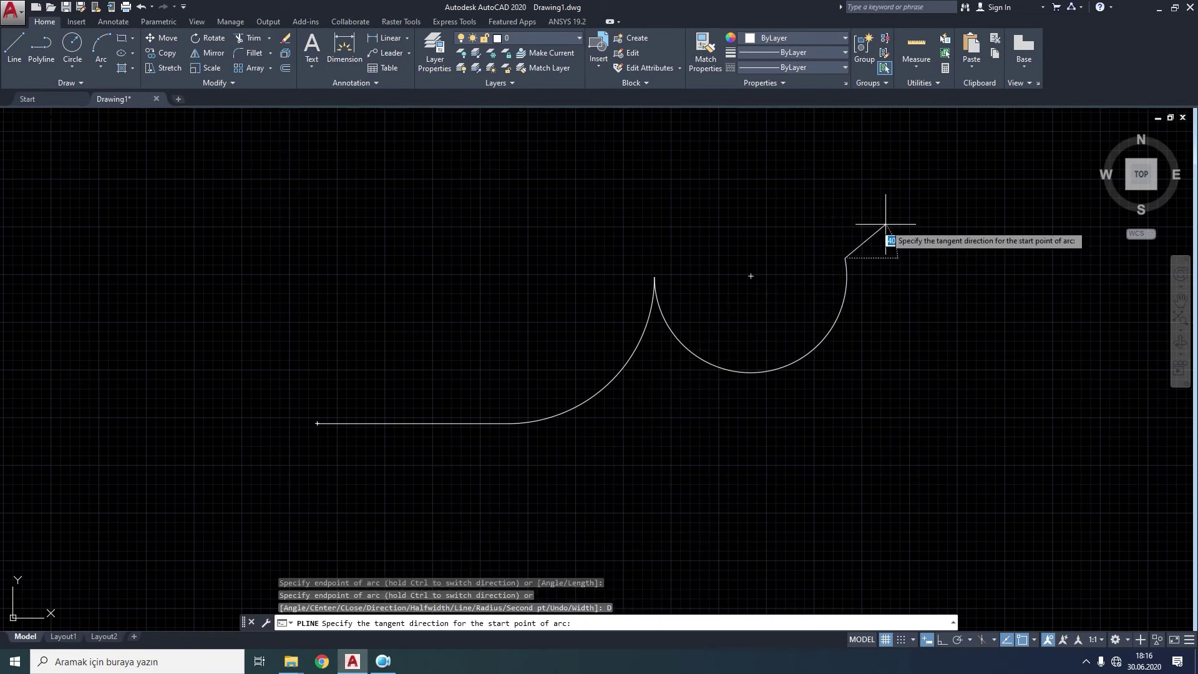
pyautogui.click(724, 231)
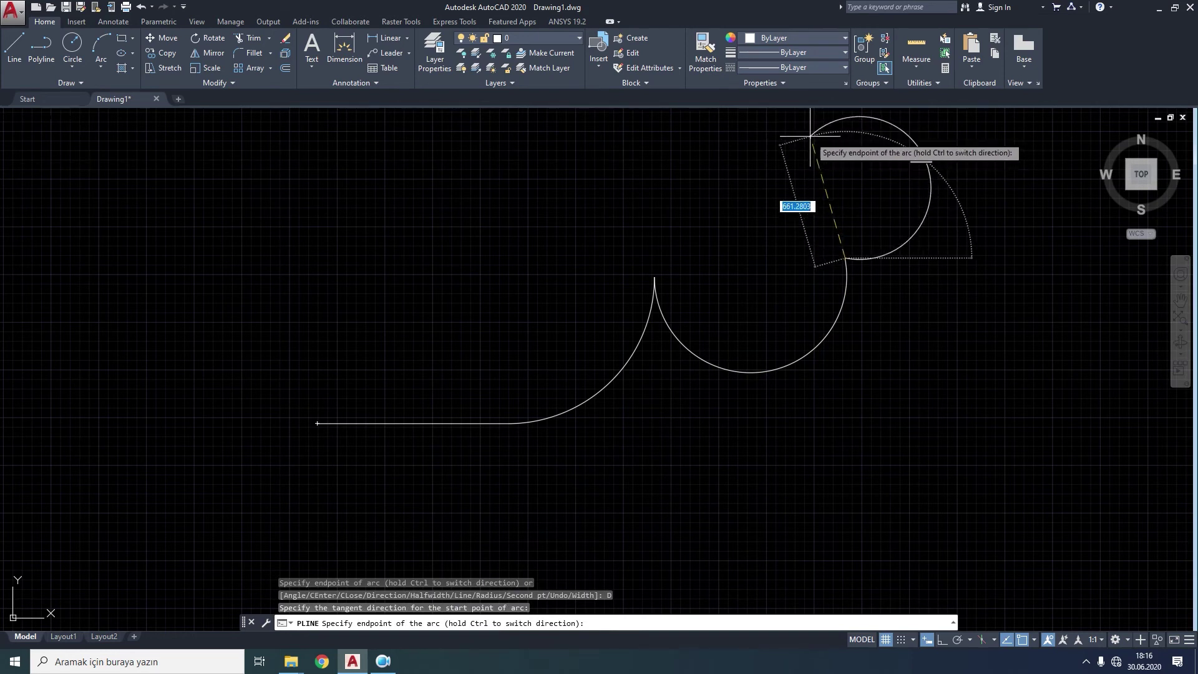
pyautogui.click(842, 136)
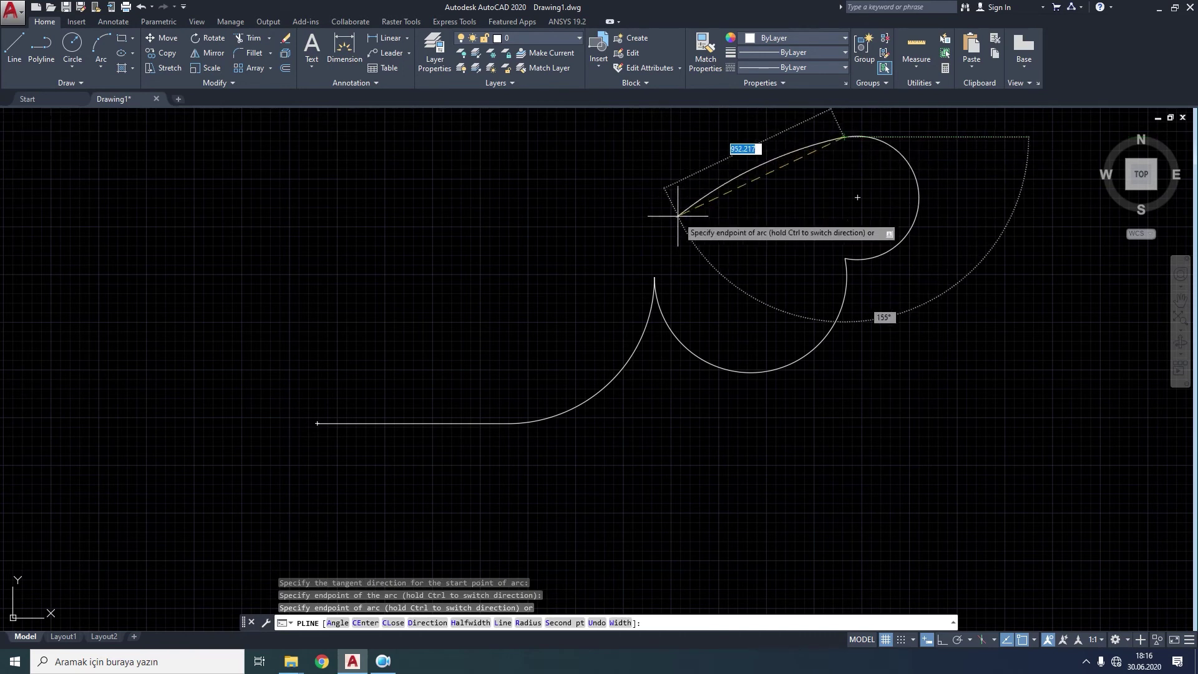
pyautogui.moveTo(733, 188); pyautogui.dragTo(577, 241, button='middle')
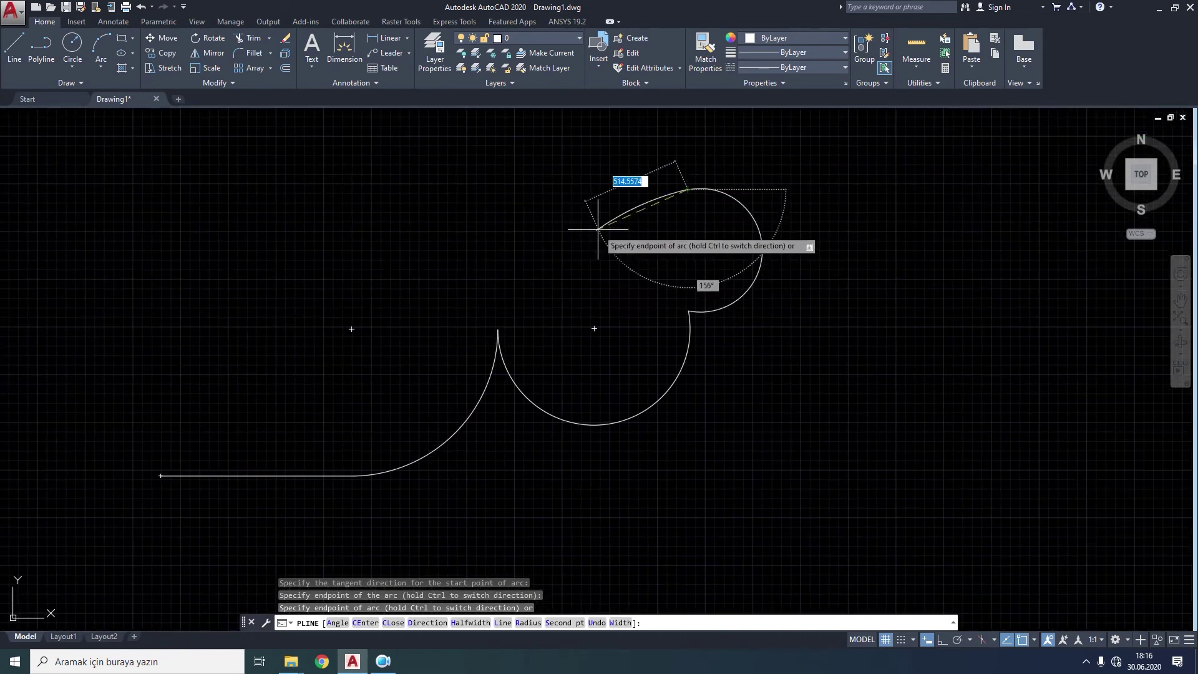
# - Switch to straight segments, add a line to the upper left, and close the polyline
pyautogui.click(510, 629)
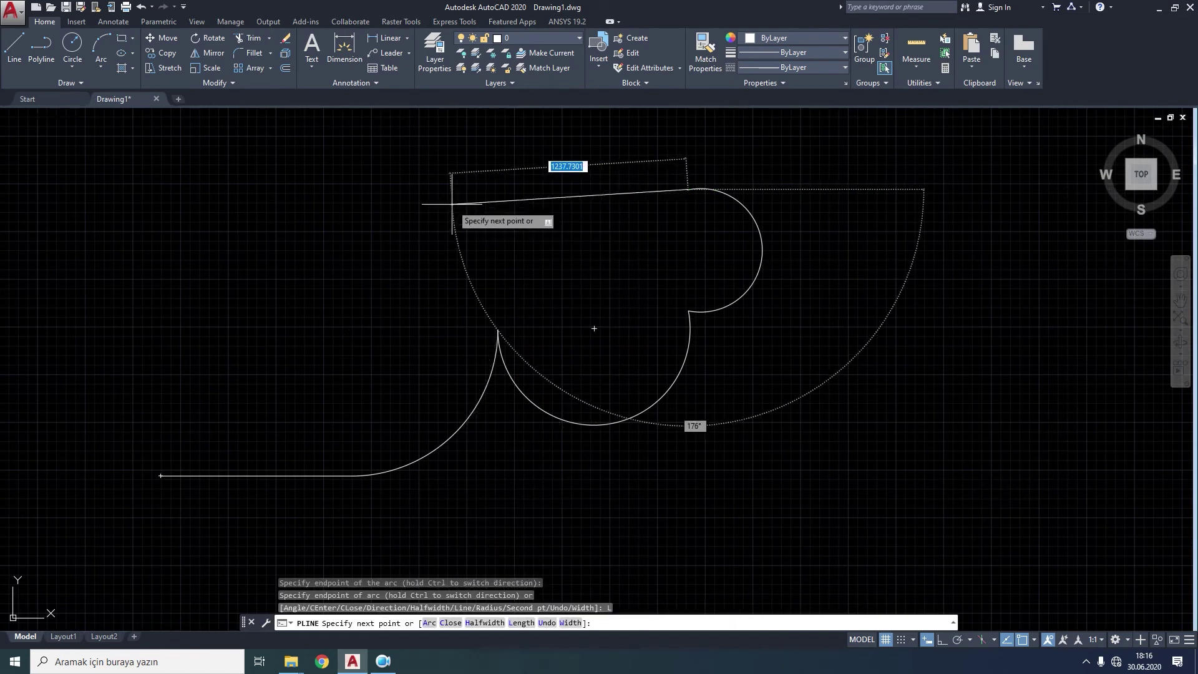
pyautogui.click(338, 187)
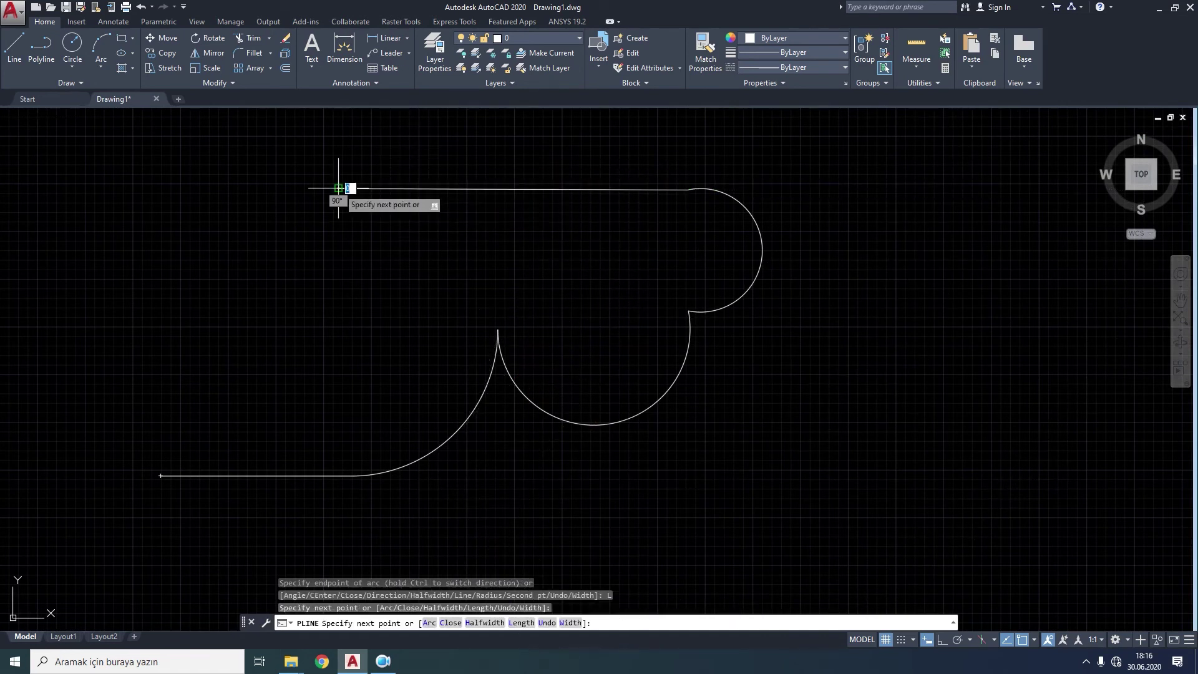
pyautogui.rightClick(220, 386)
pyautogui.click(251, 454)
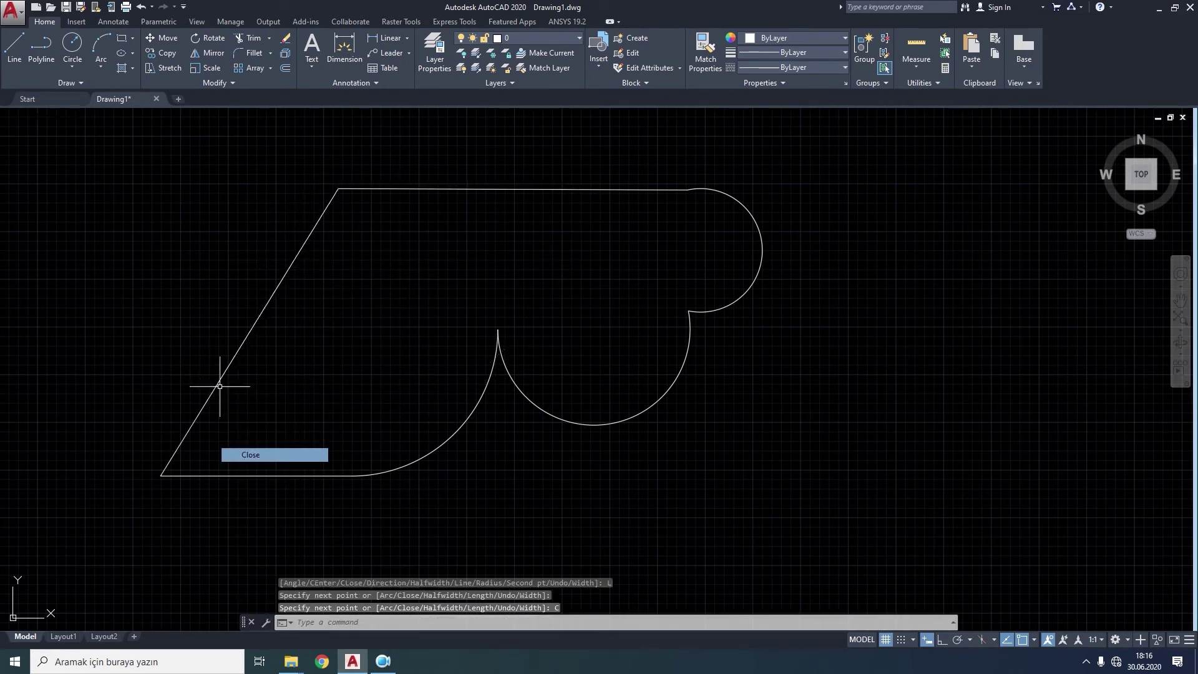
# - Select the closed polyline and erase it
pyautogui.click(666, 187)
pyautogui.press('Escape')
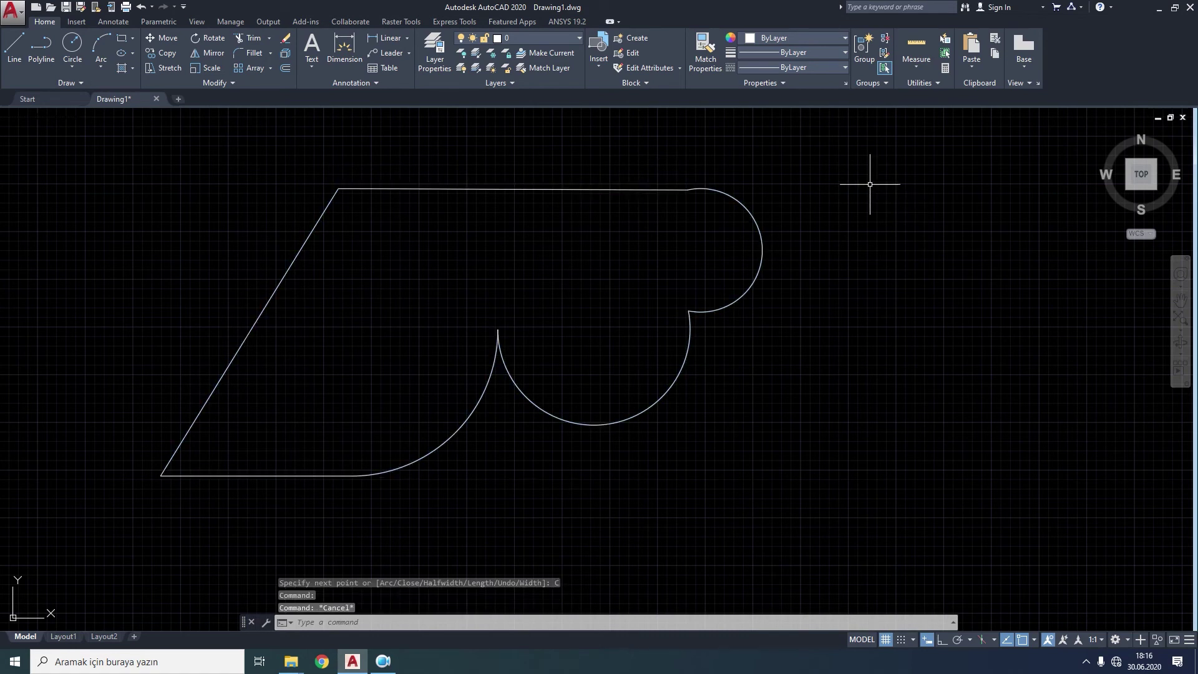
pyautogui.click(648, 187)
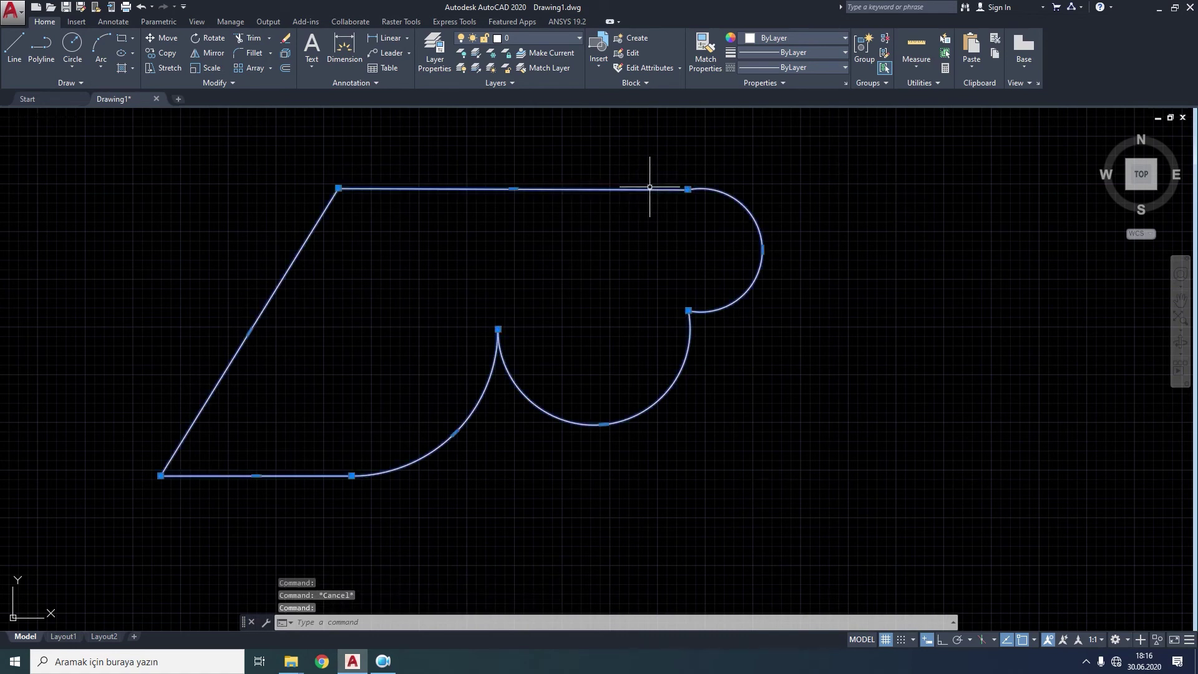
pyautogui.press('Delete')
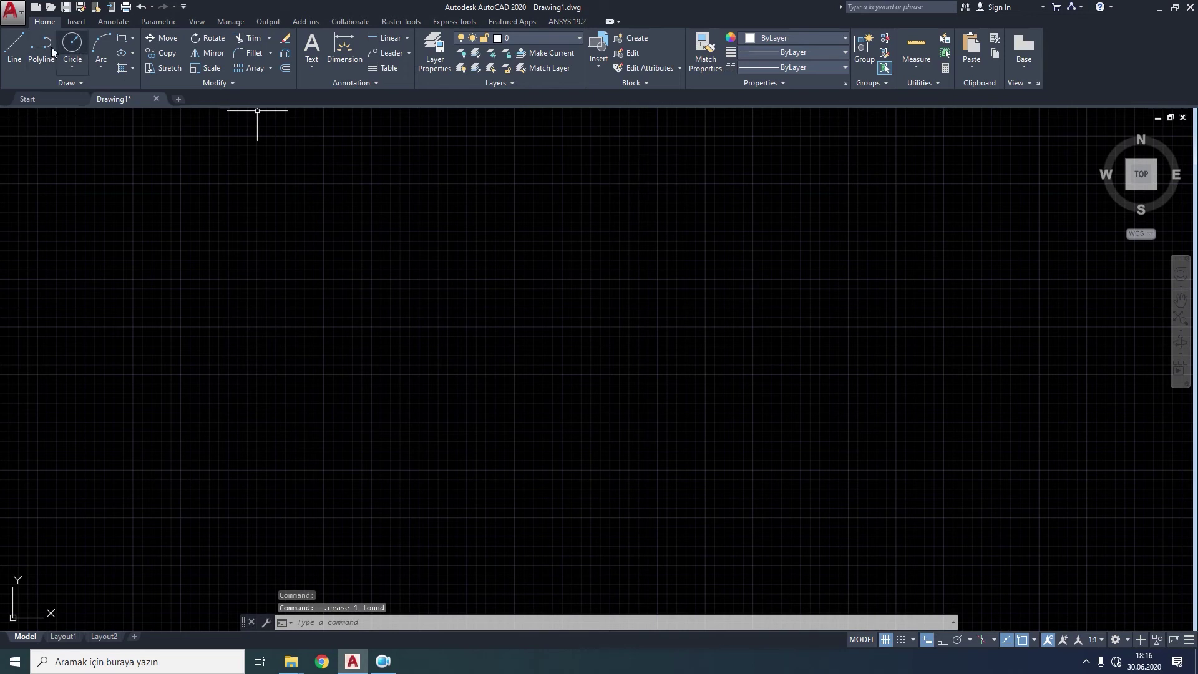
pyautogui.click(52, 47)
# - Draw a first segment tapering from half-width 10 to 0, then a thin segment rising to a peak
pyautogui.click(313, 414)
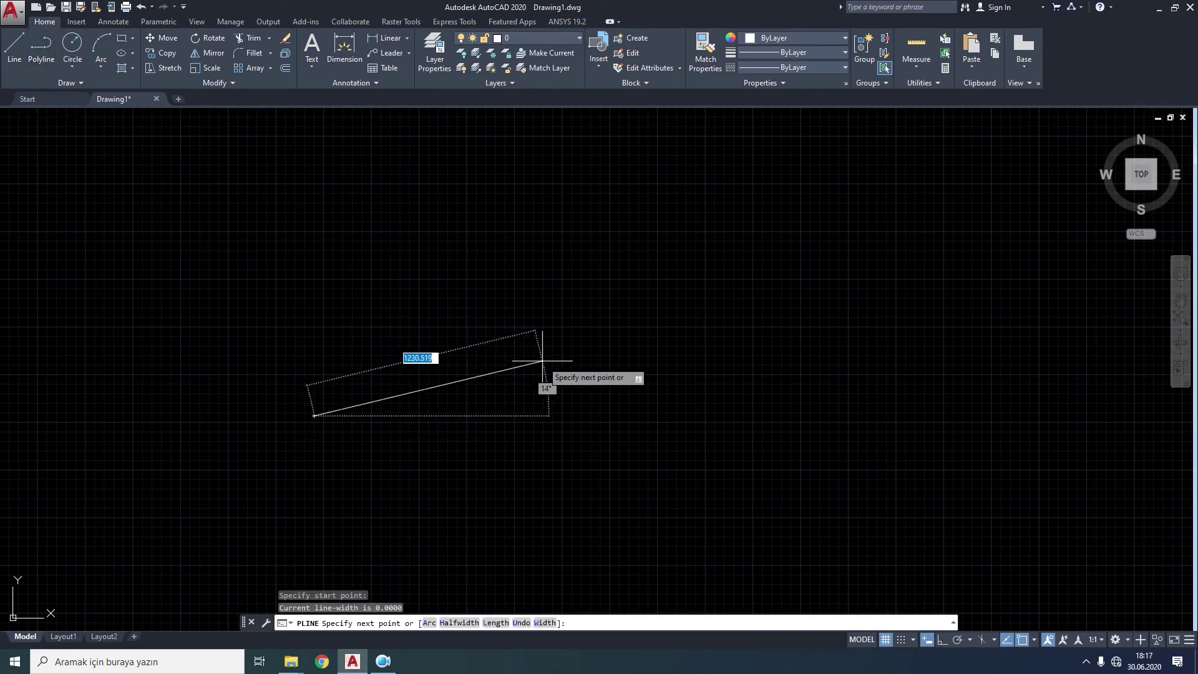
pyautogui.click(453, 623)
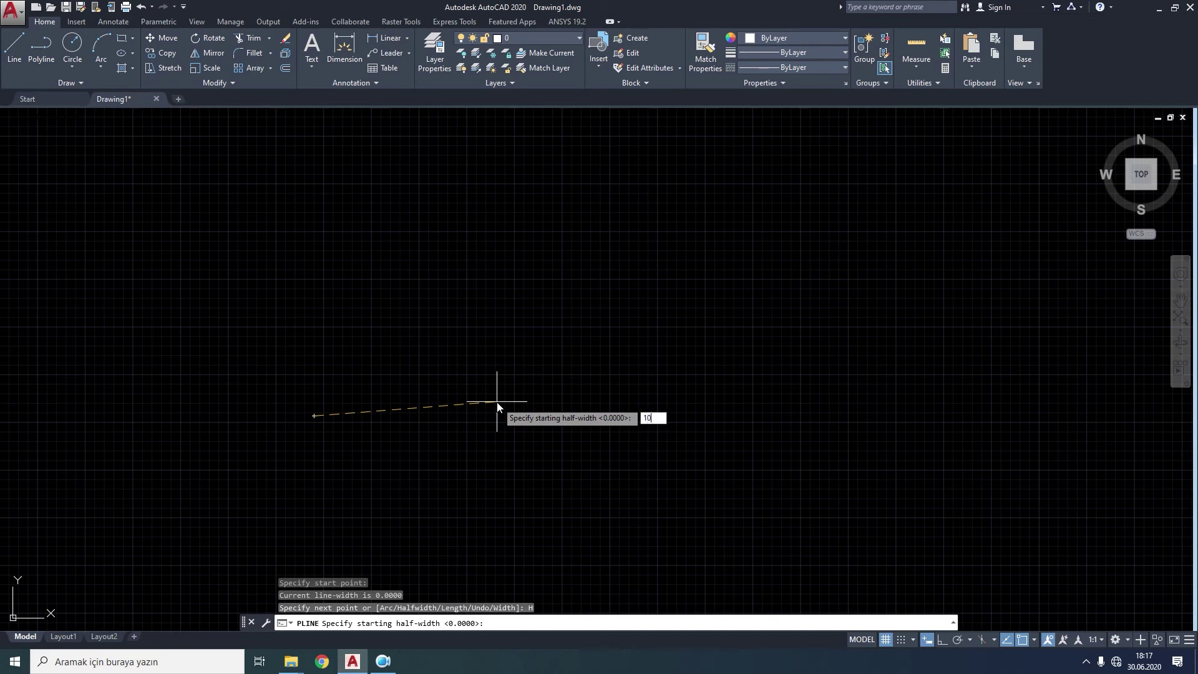
pyautogui.press('Return')
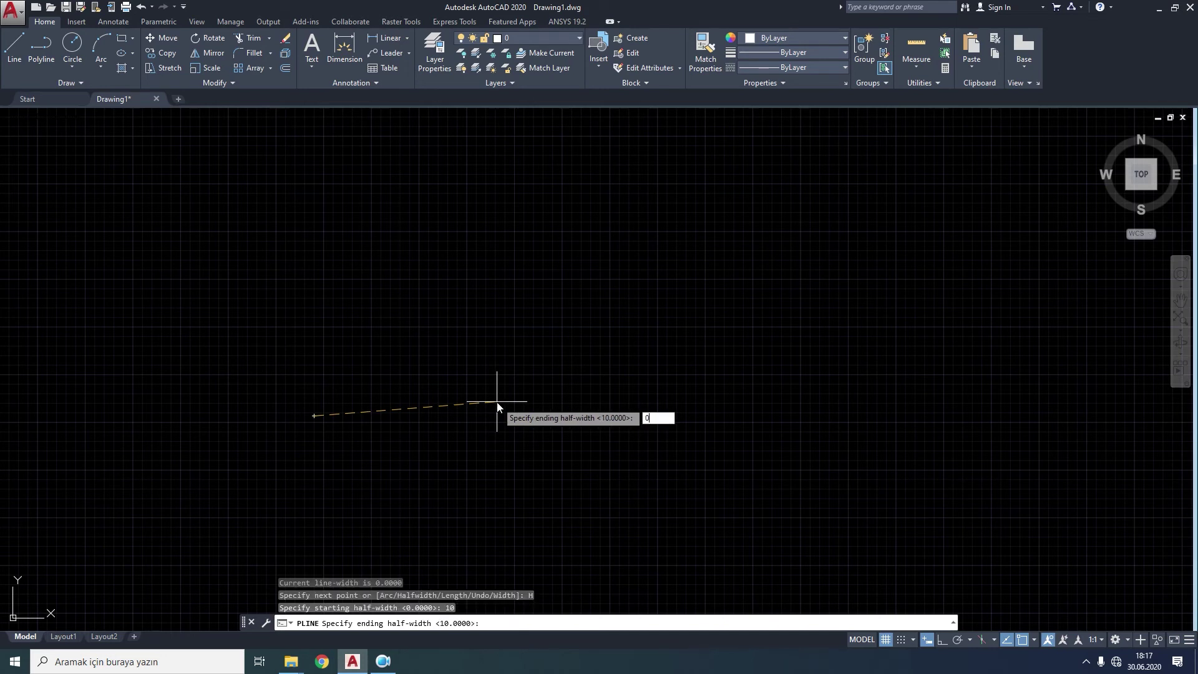
pyautogui.press('Return')
pyautogui.scroll(4, 497, 401)
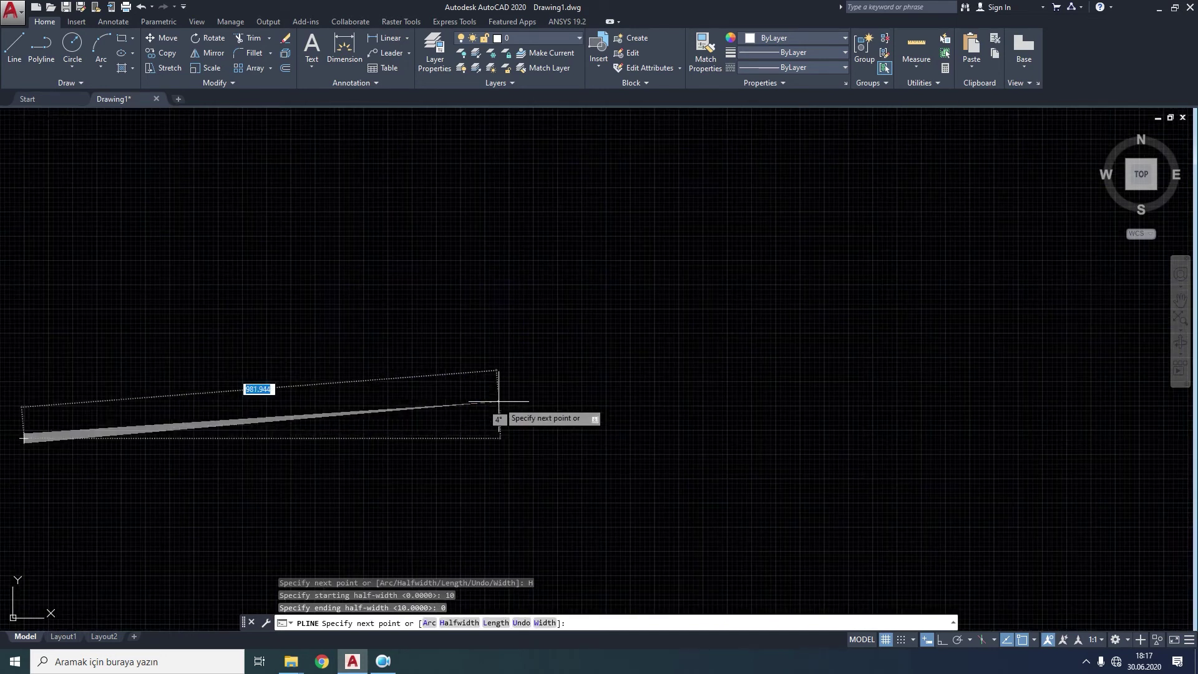
pyautogui.moveTo(496, 415); pyautogui.dragTo(624, 396, button='middle')
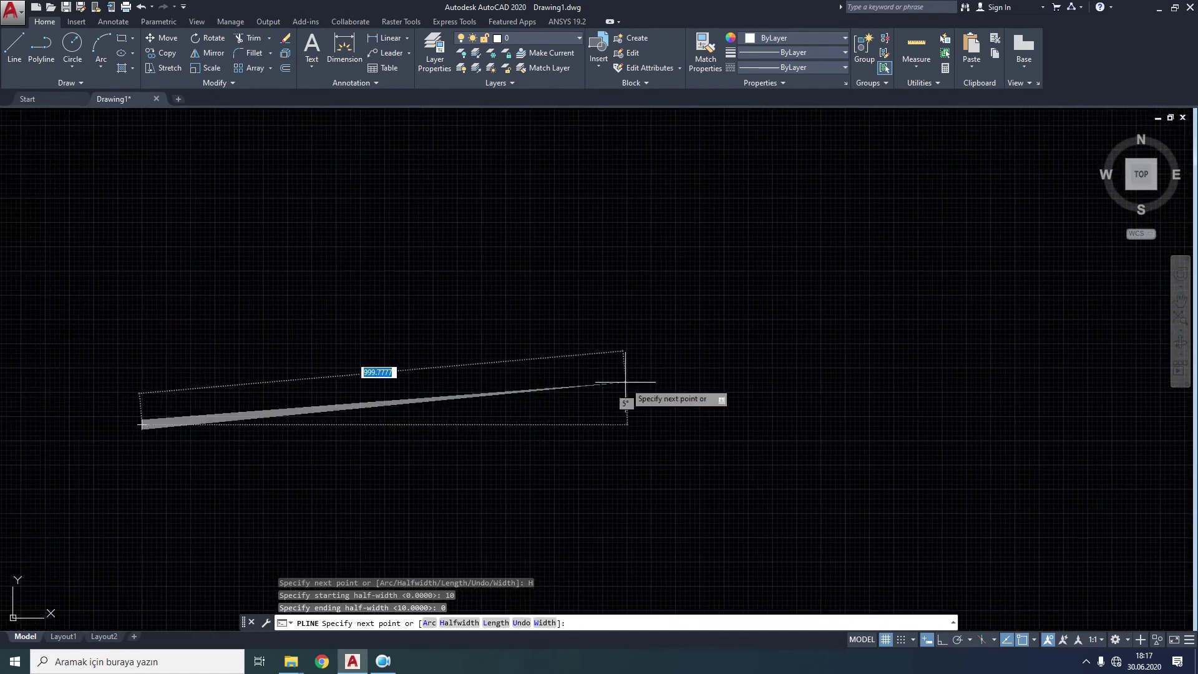
pyautogui.click(644, 422)
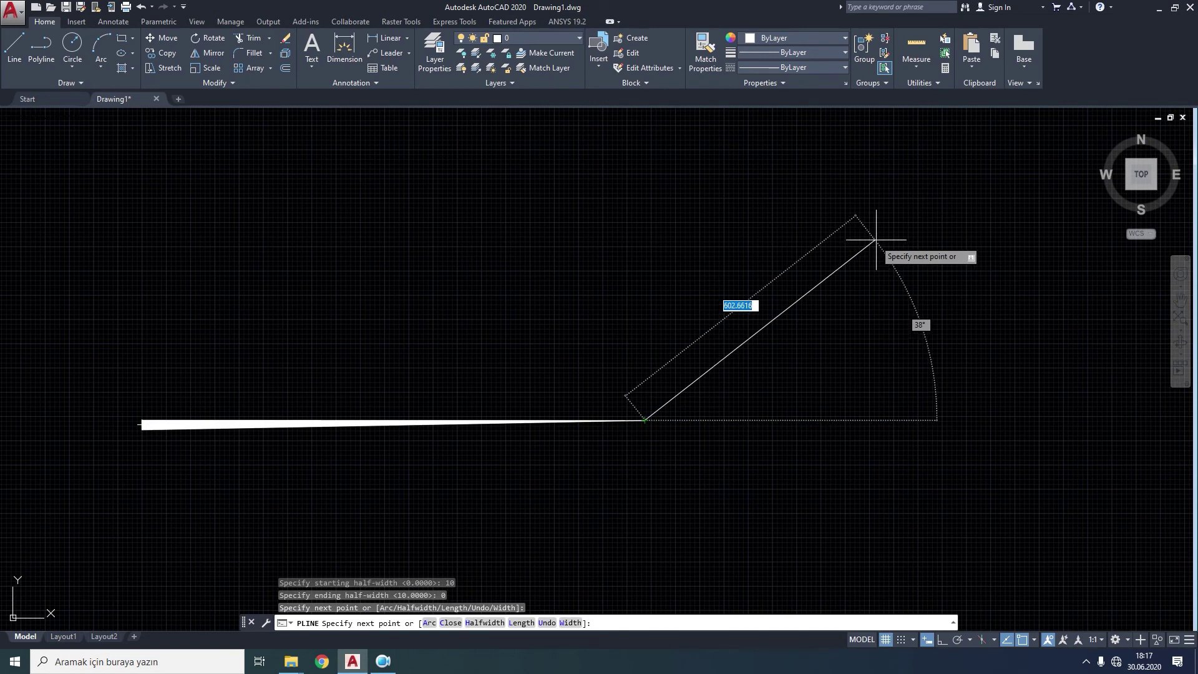
pyautogui.click(891, 207)
pyautogui.moveTo(960, 286); pyautogui.dragTo(531, 248, button='middle')
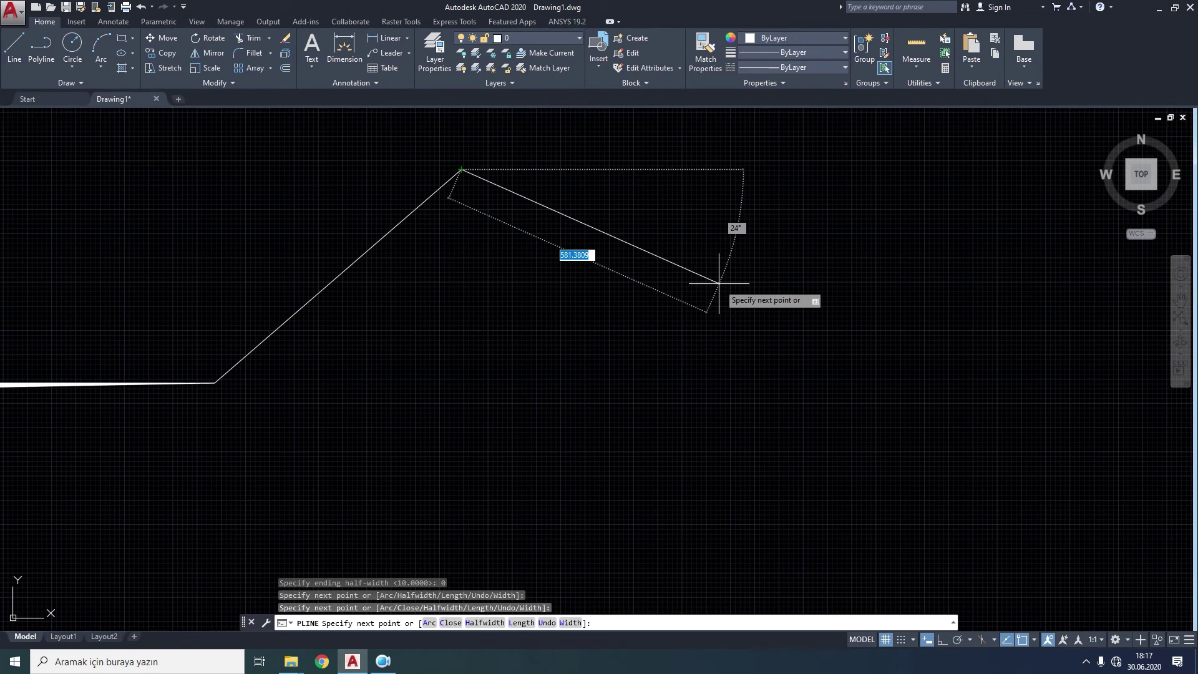
# - Add a segment widening from half-width 0 to 10, then a 20-unit segment, and end the polyline
pyautogui.rightClick(466, 166)
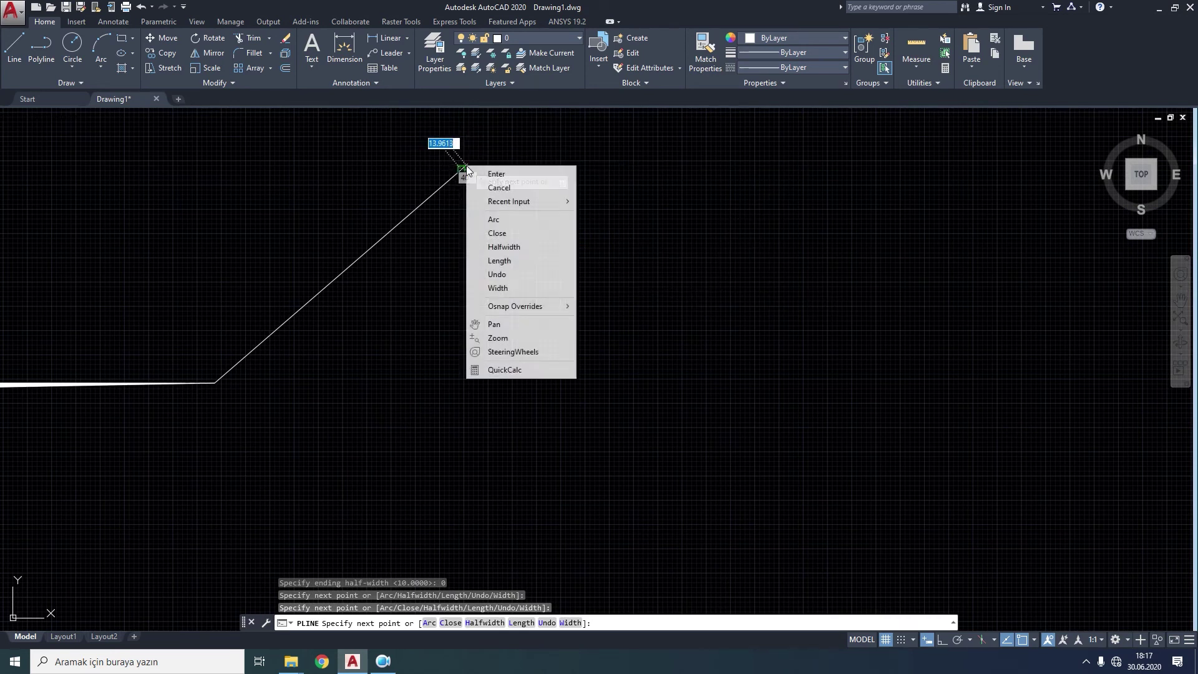
pyautogui.click(507, 247)
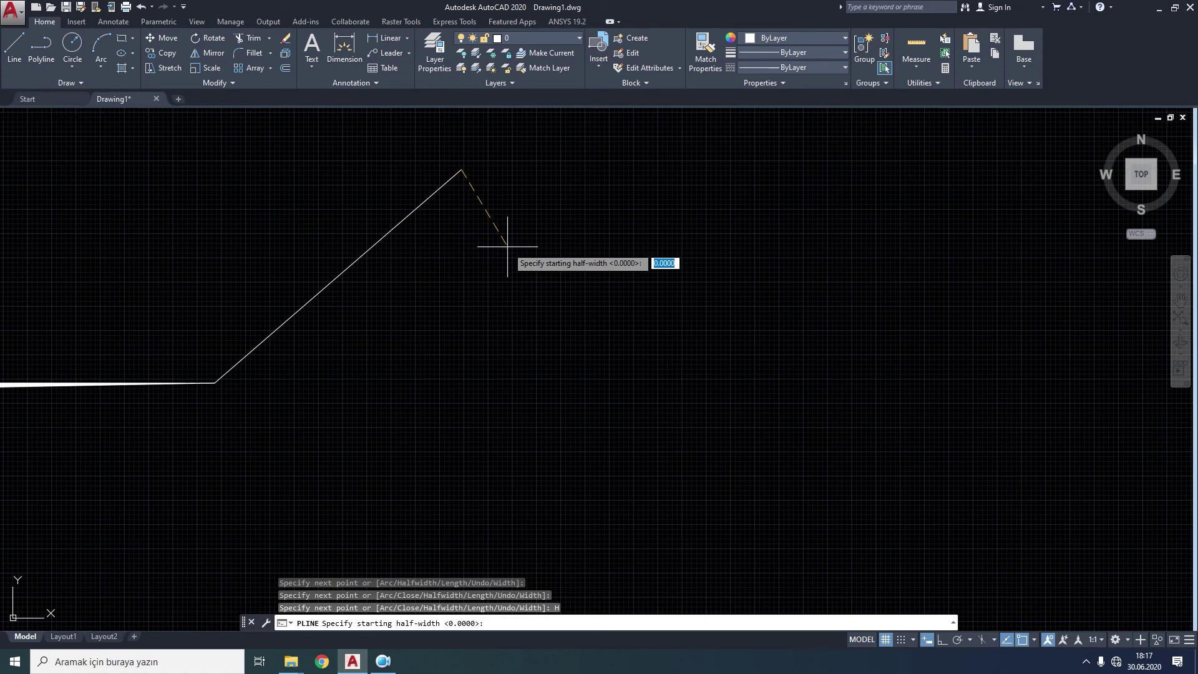
pyautogui.write('0')
pyautogui.press('Return')
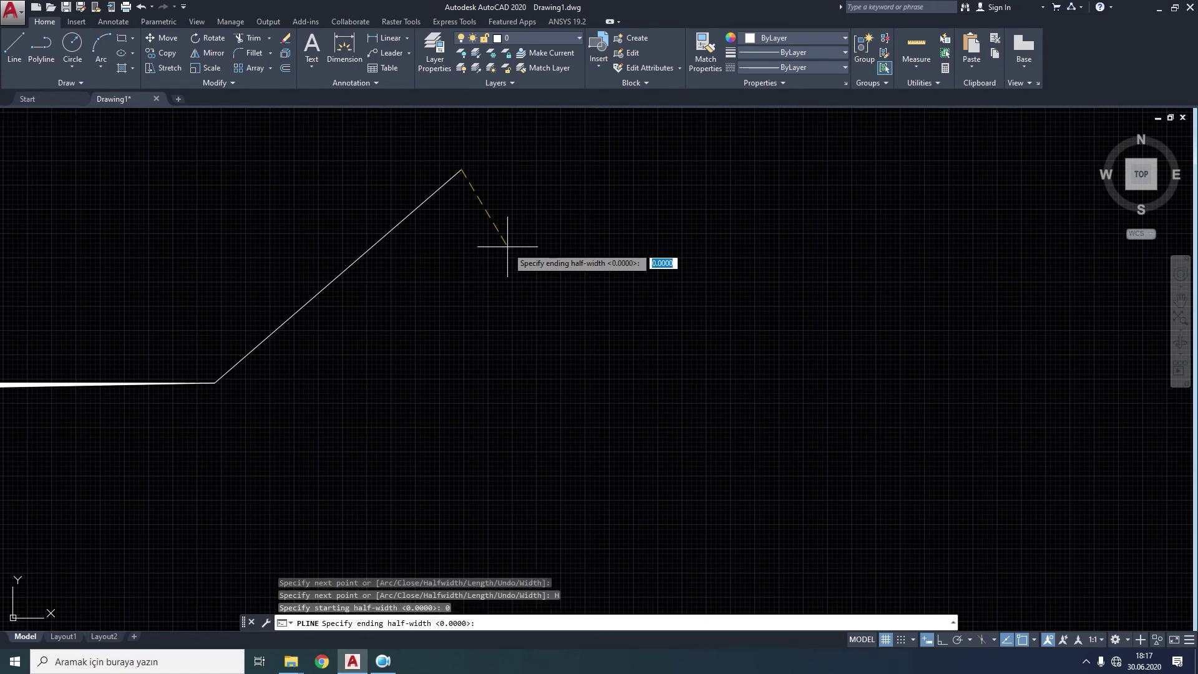
pyautogui.write('10')
pyautogui.press('Return')
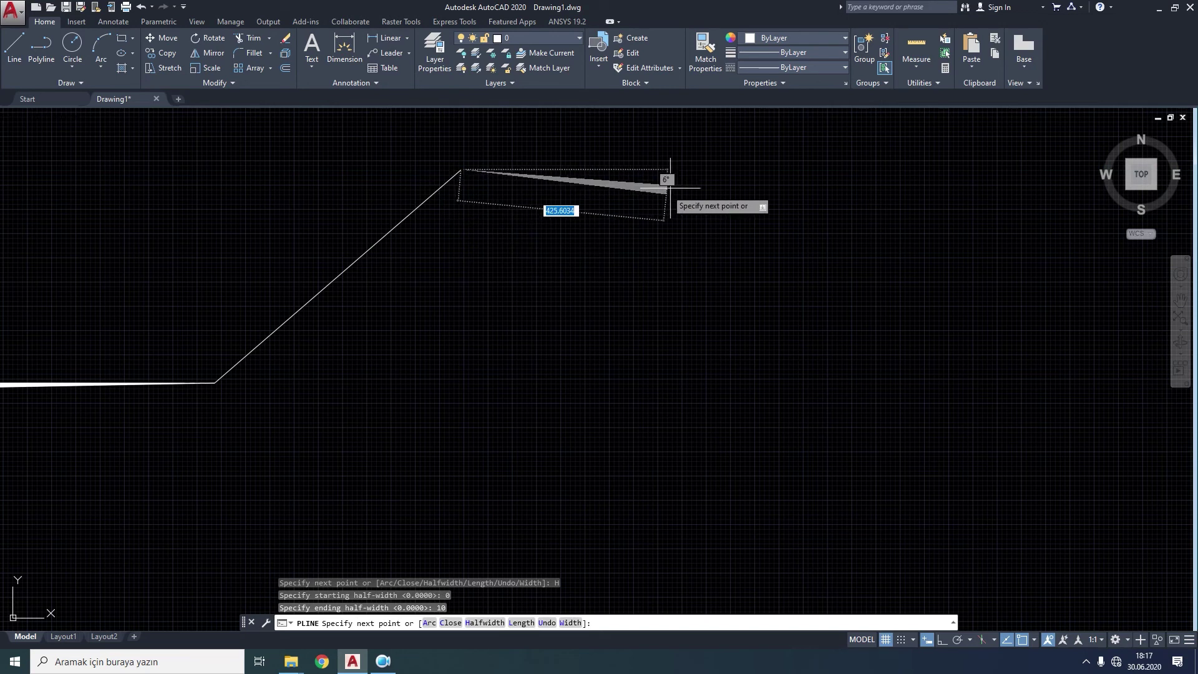
pyautogui.click(725, 198)
pyautogui.write('20')
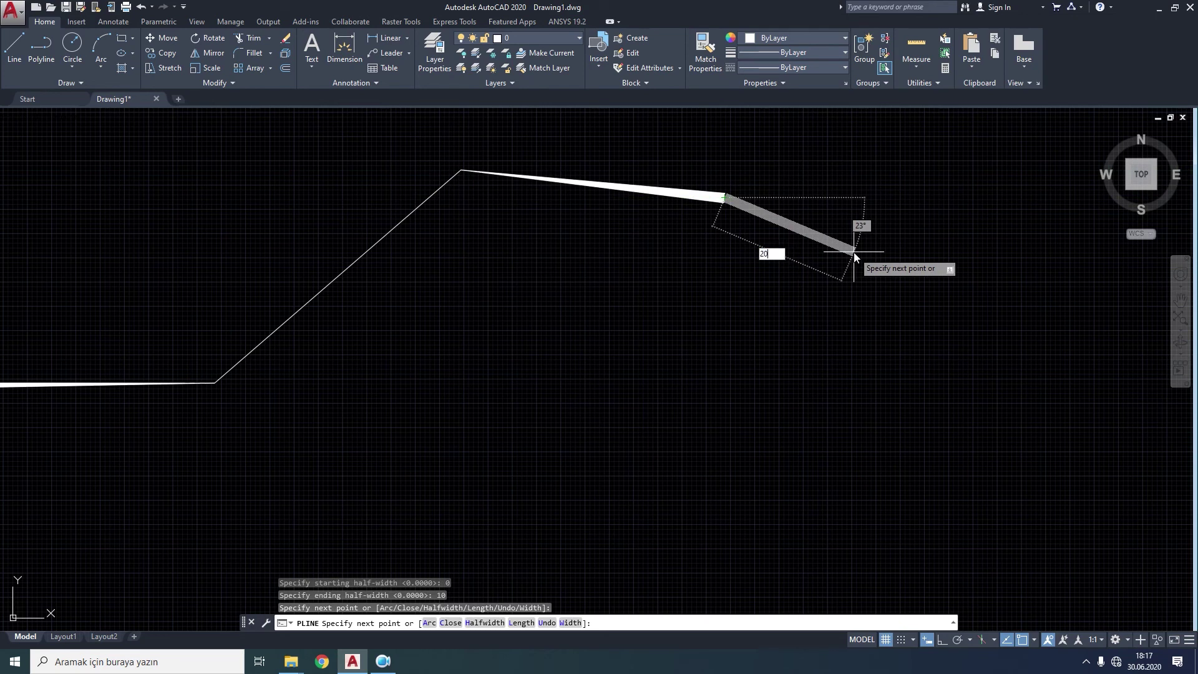
pyautogui.press('Return')
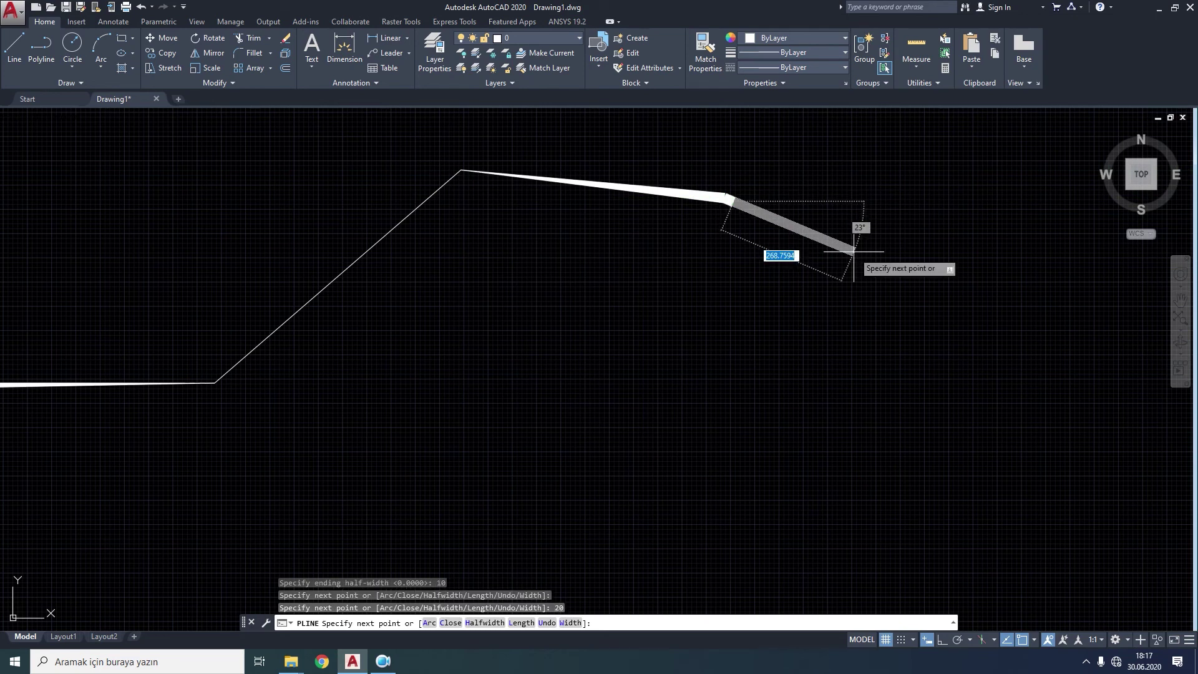
pyautogui.press('Escape')
# - Window-select the whole polyline and delete it
pyautogui.scroll(4, 746, 198)
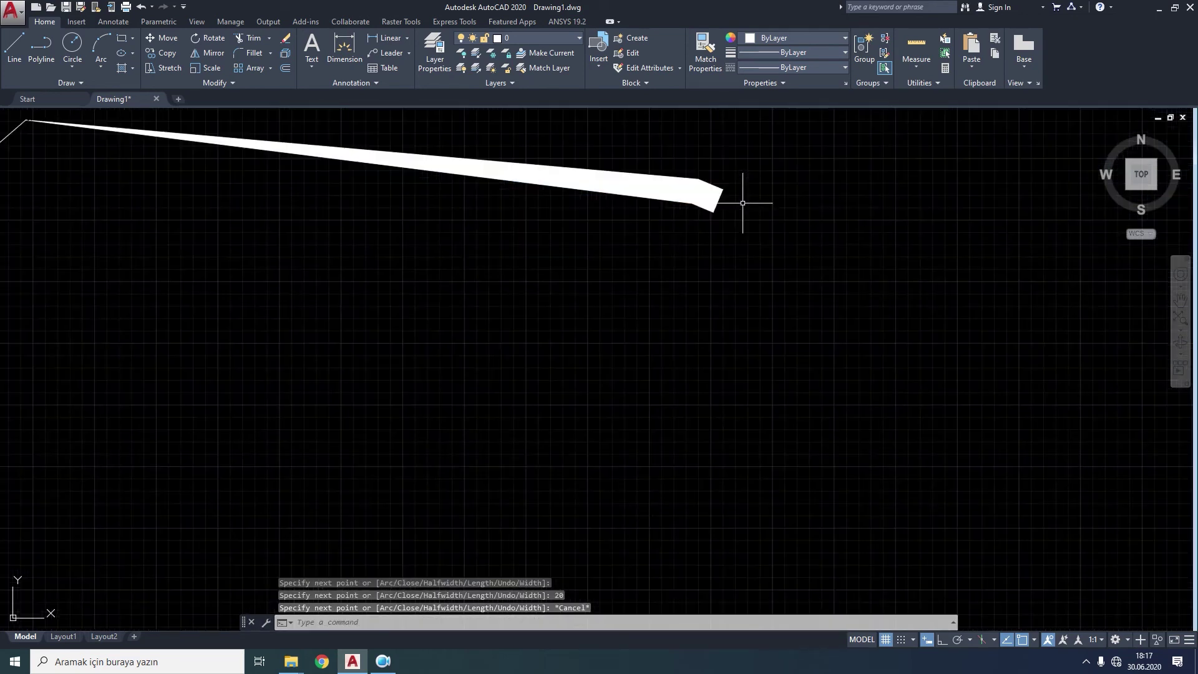
pyautogui.click(714, 196)
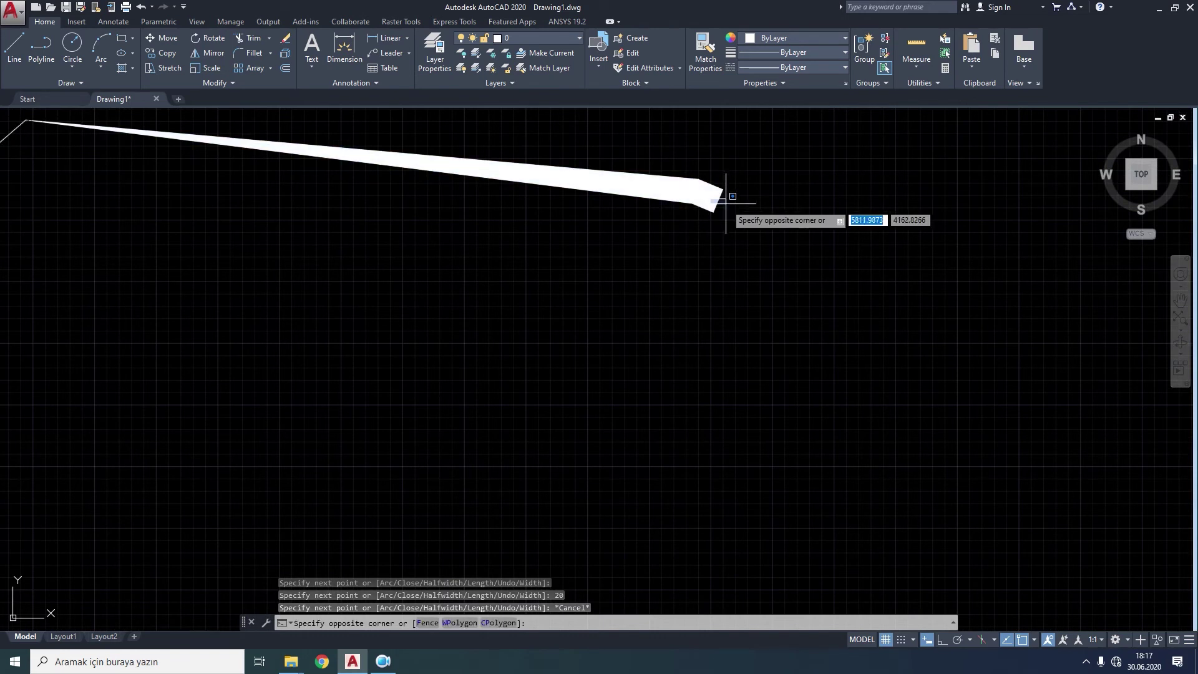
pyautogui.click(700, 234)
pyautogui.press('Escape')
pyautogui.scroll(-5, 832, 236)
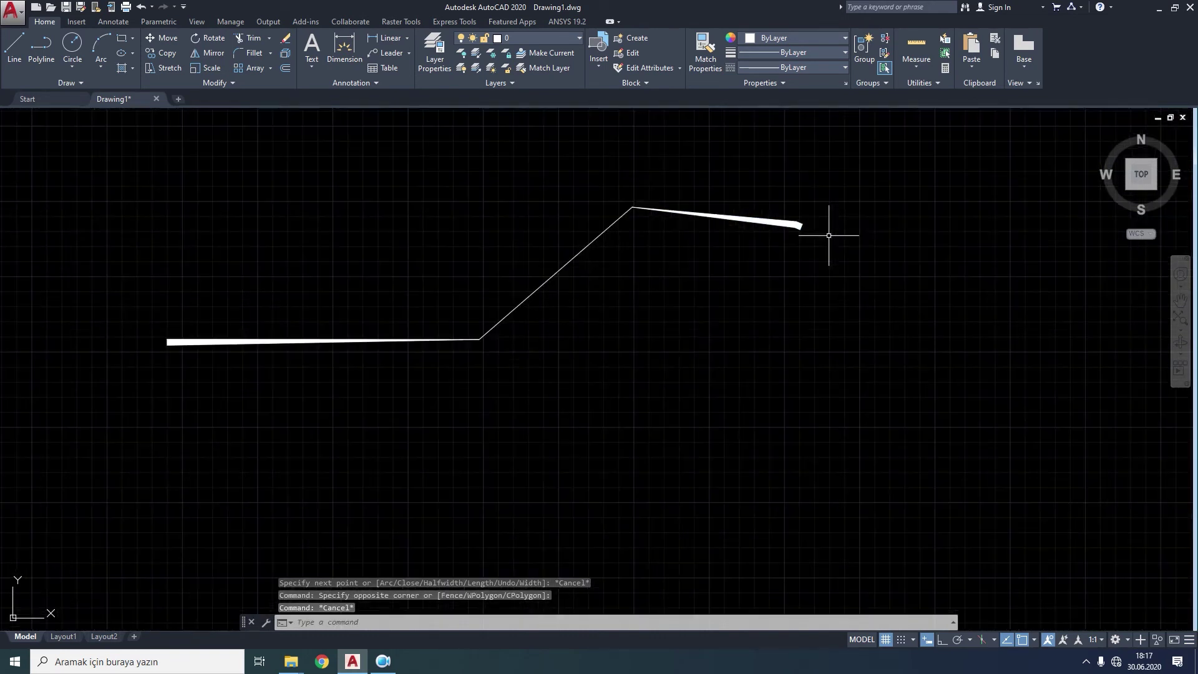
pyautogui.click(822, 190)
pyautogui.click(327, 437)
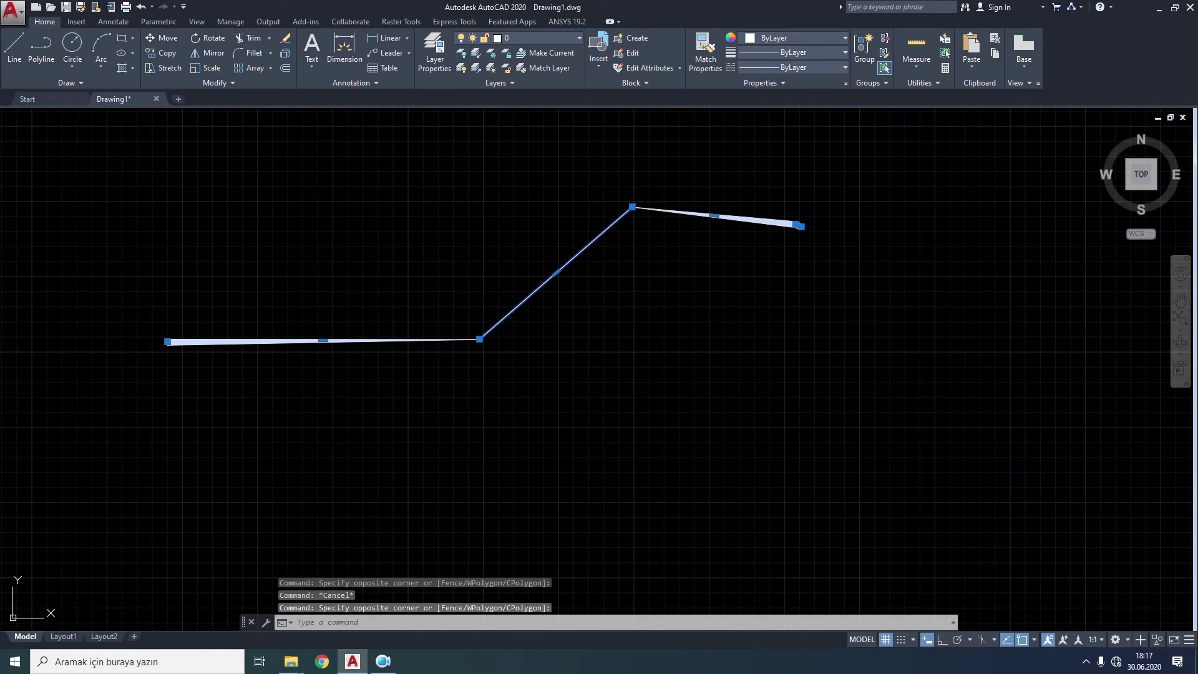
pyautogui.press('Delete')
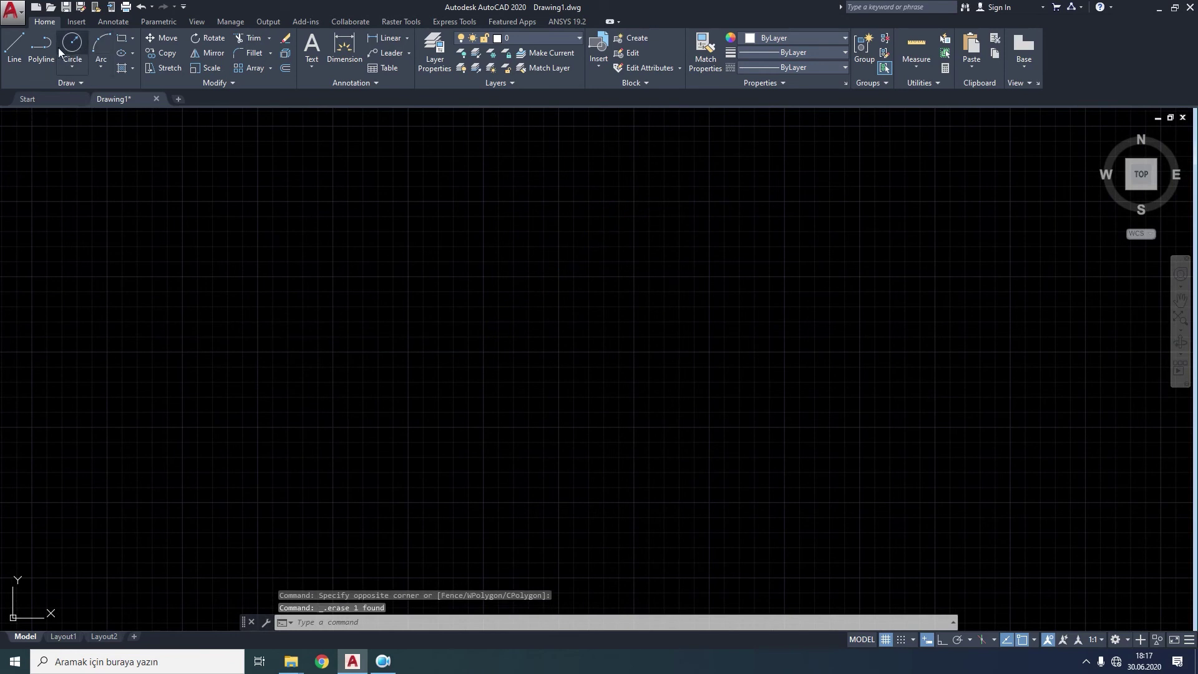
pyautogui.click(41, 47)
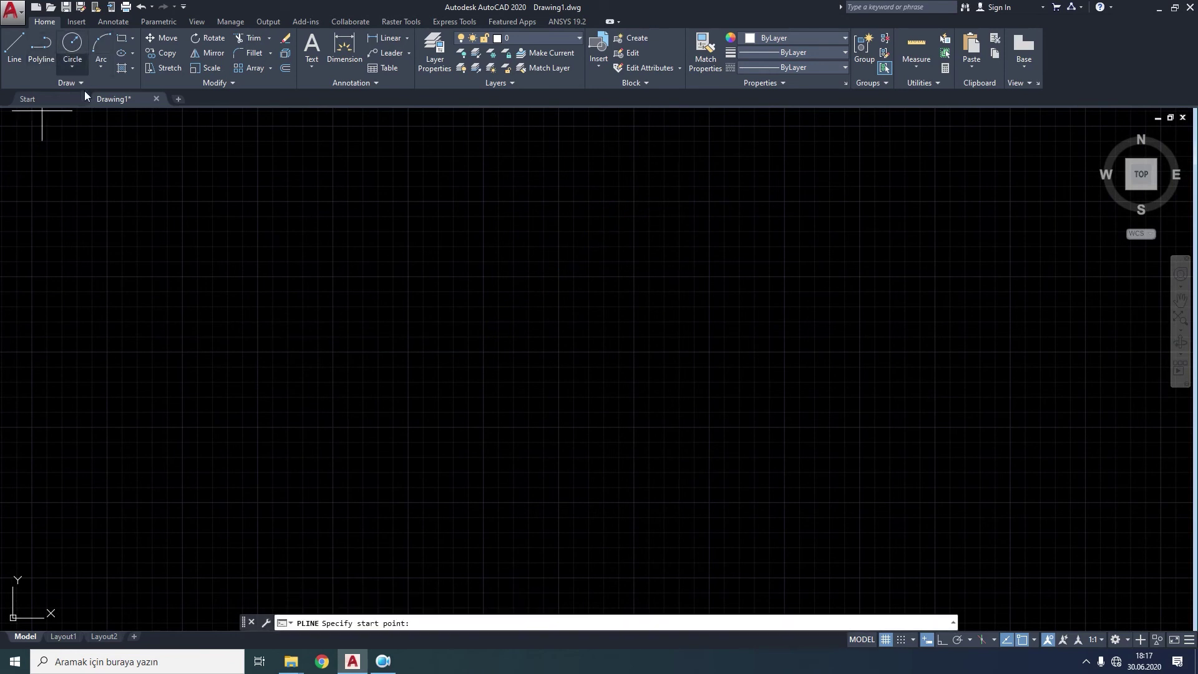
pyautogui.click(377, 370)
pyautogui.rightClick(460, 332)
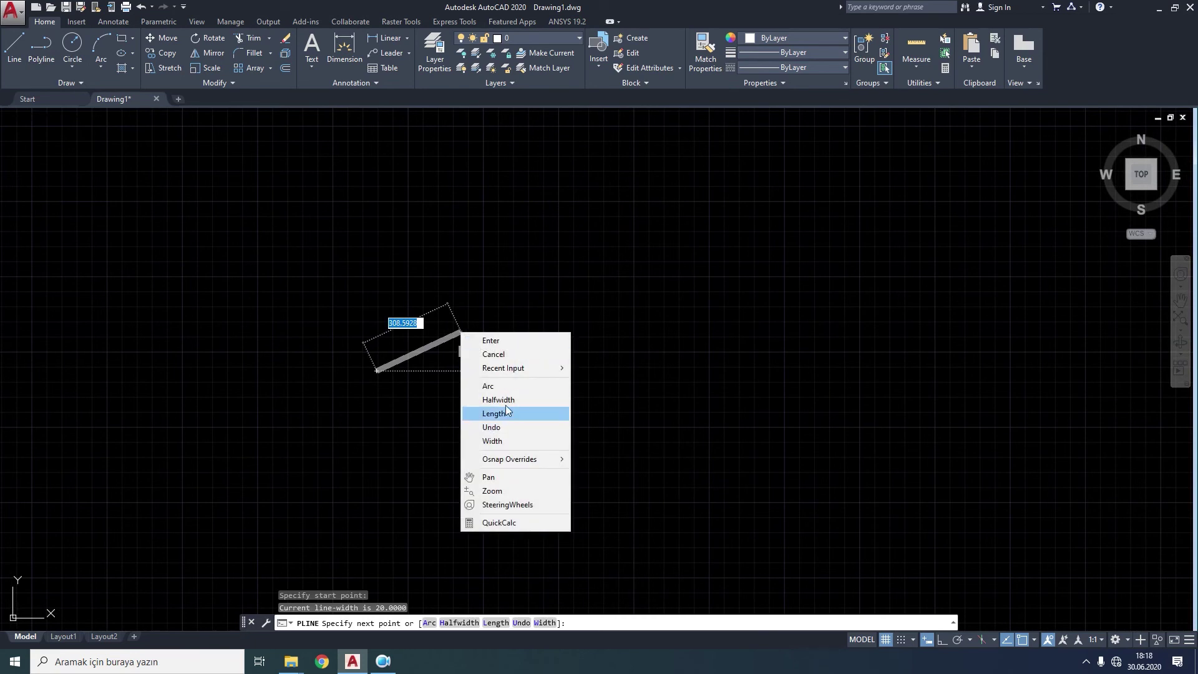
pyautogui.click(506, 404)
pyautogui.write('20')
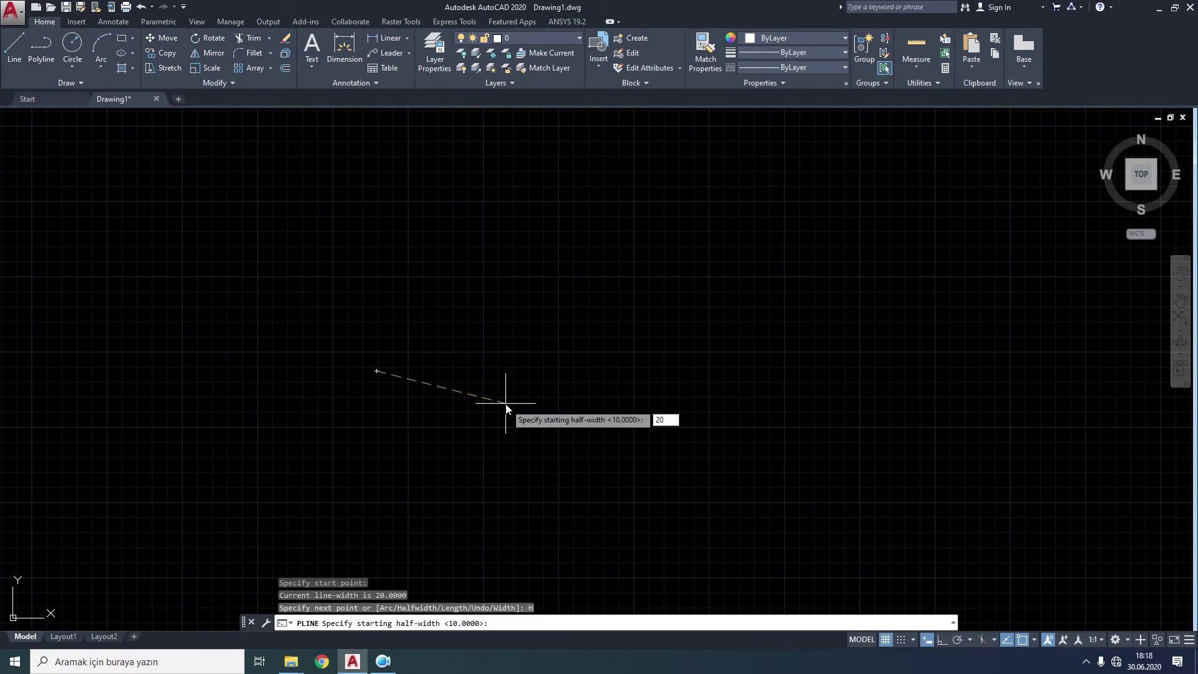
pyautogui.press('Return')
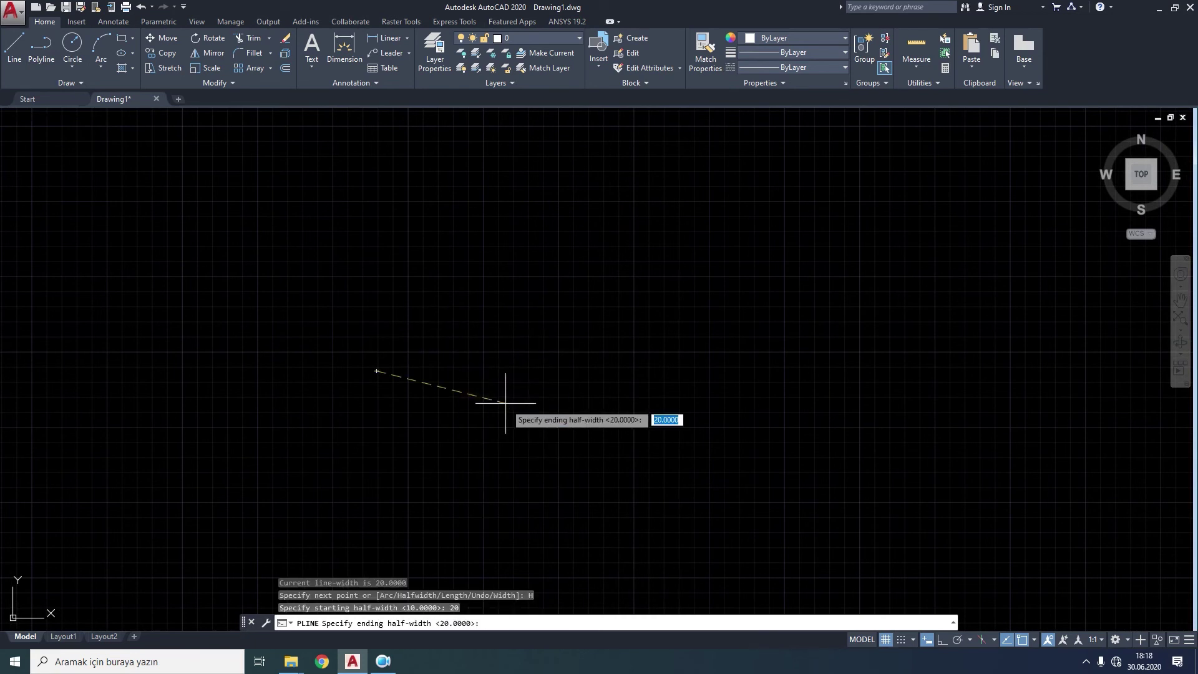
pyautogui.press('Return')
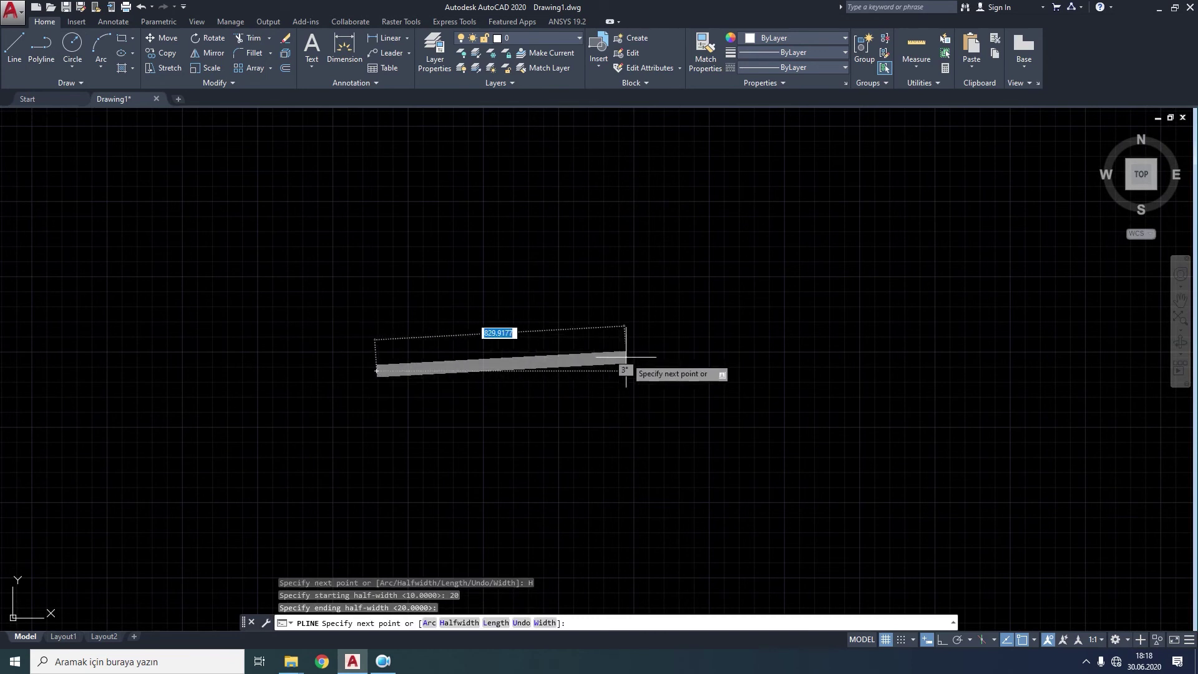
pyautogui.click(625, 357)
pyautogui.click(829, 459)
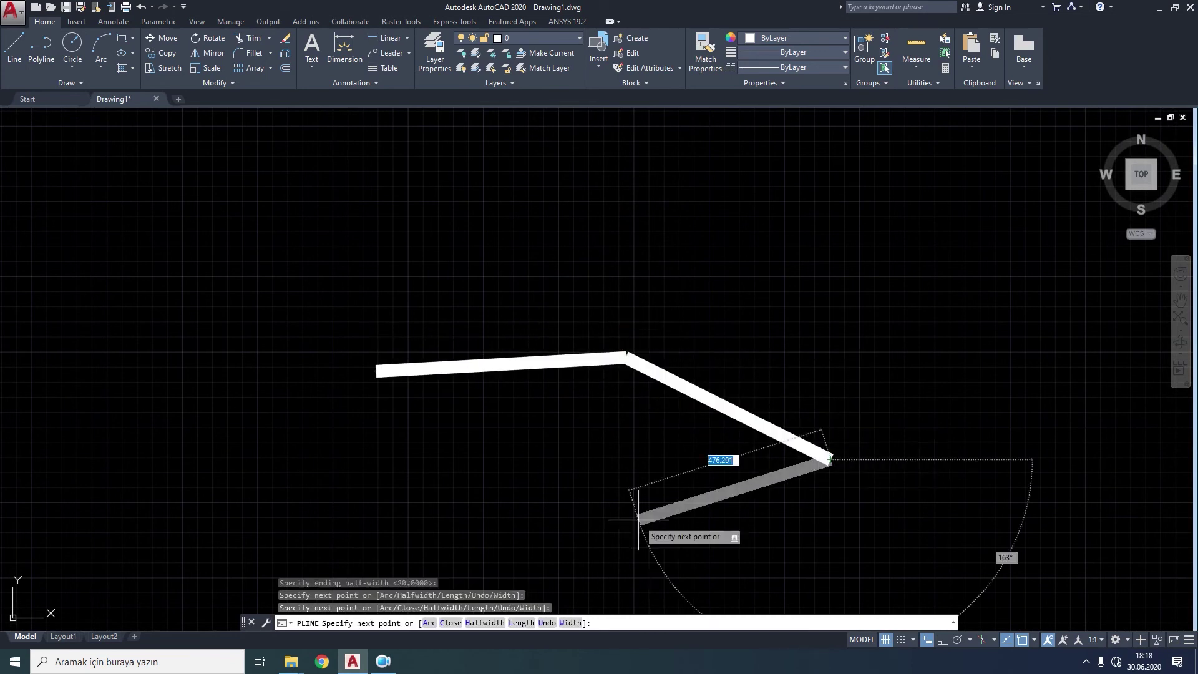
pyautogui.click(386, 538)
pyautogui.click(167, 460)
pyautogui.rightClick(167, 460)
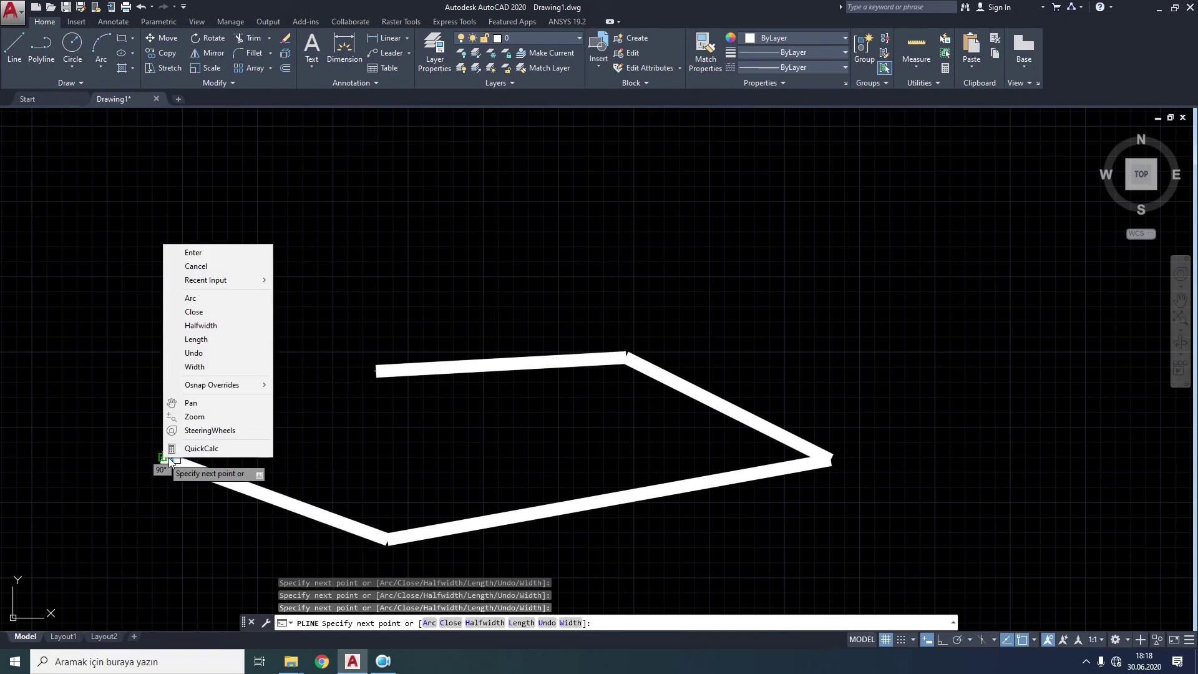
pyautogui.click(196, 311)
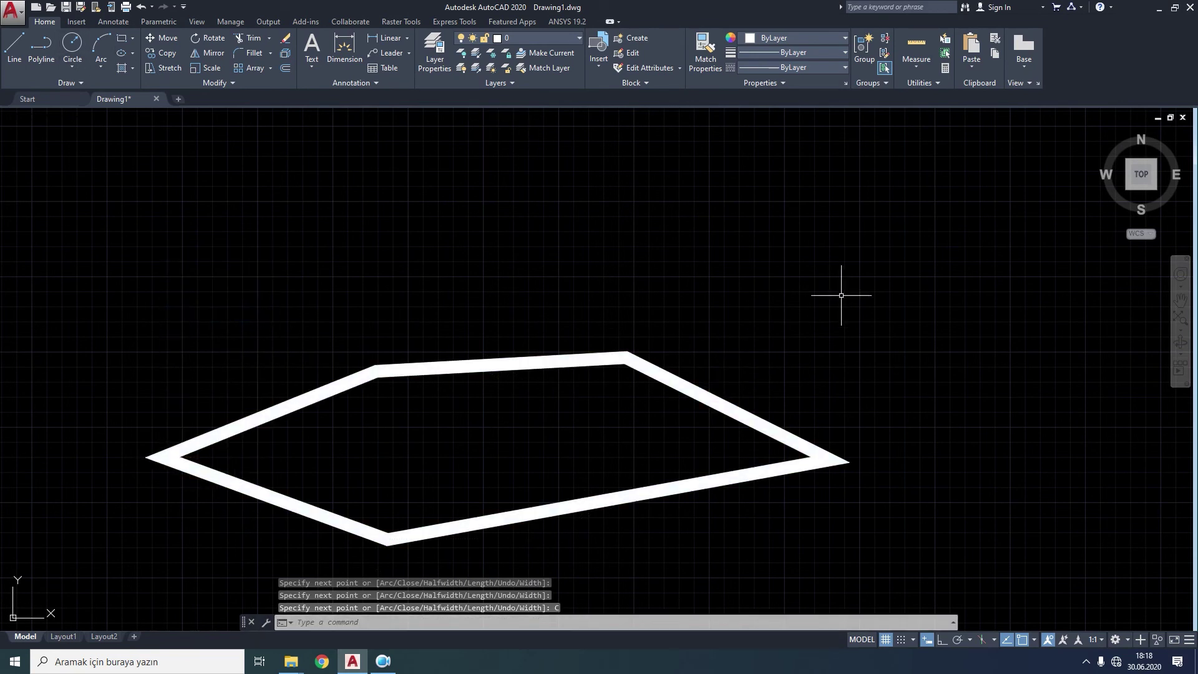
pyautogui.click(864, 304)
pyautogui.click(273, 541)
# - Delete the thick polyline, then start a new polyline with half-widths reset to 0
pyautogui.press('Delete')
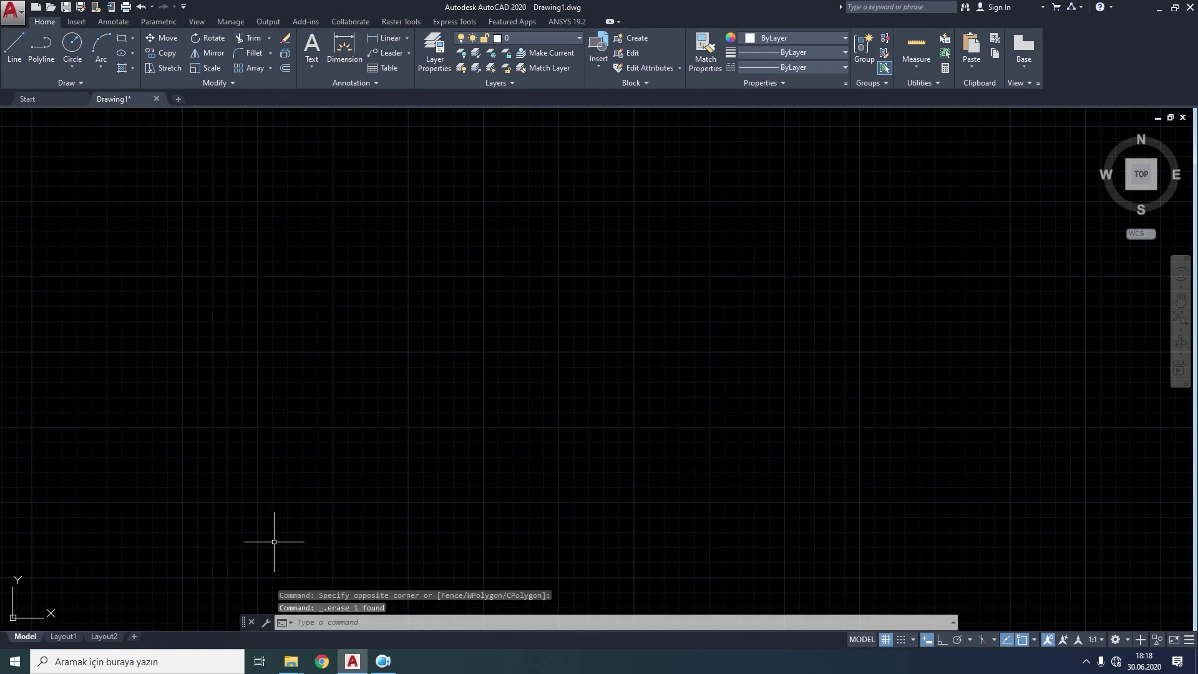
pyautogui.click(37, 50)
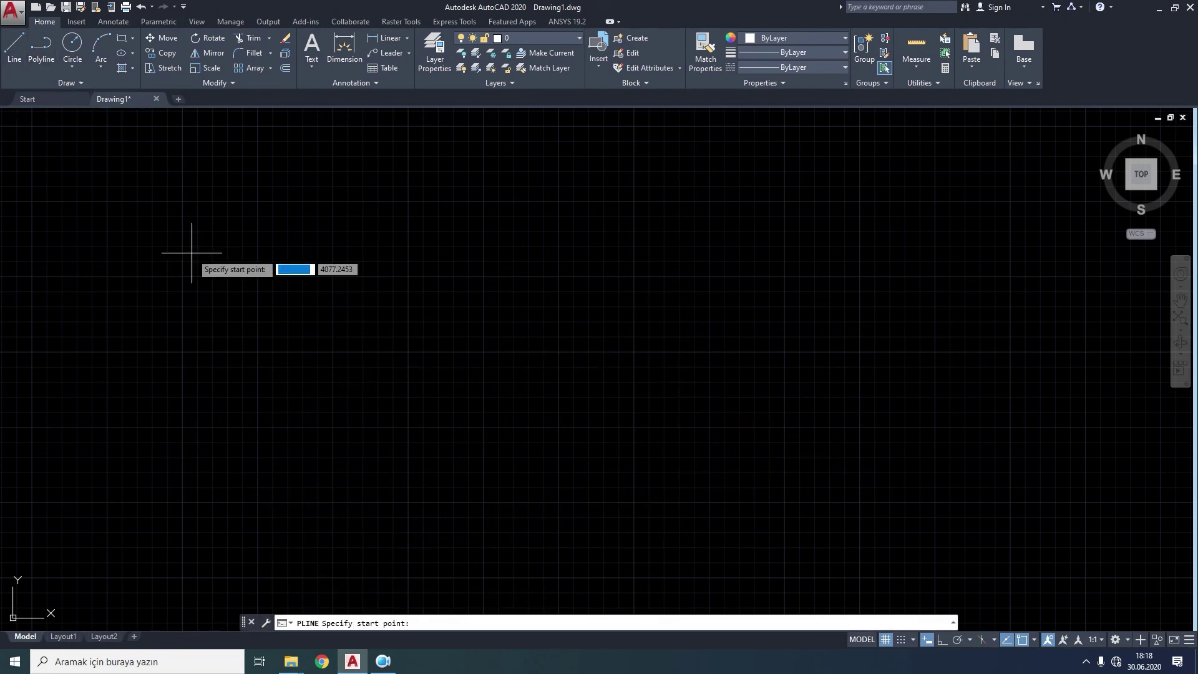
pyautogui.click(291, 470)
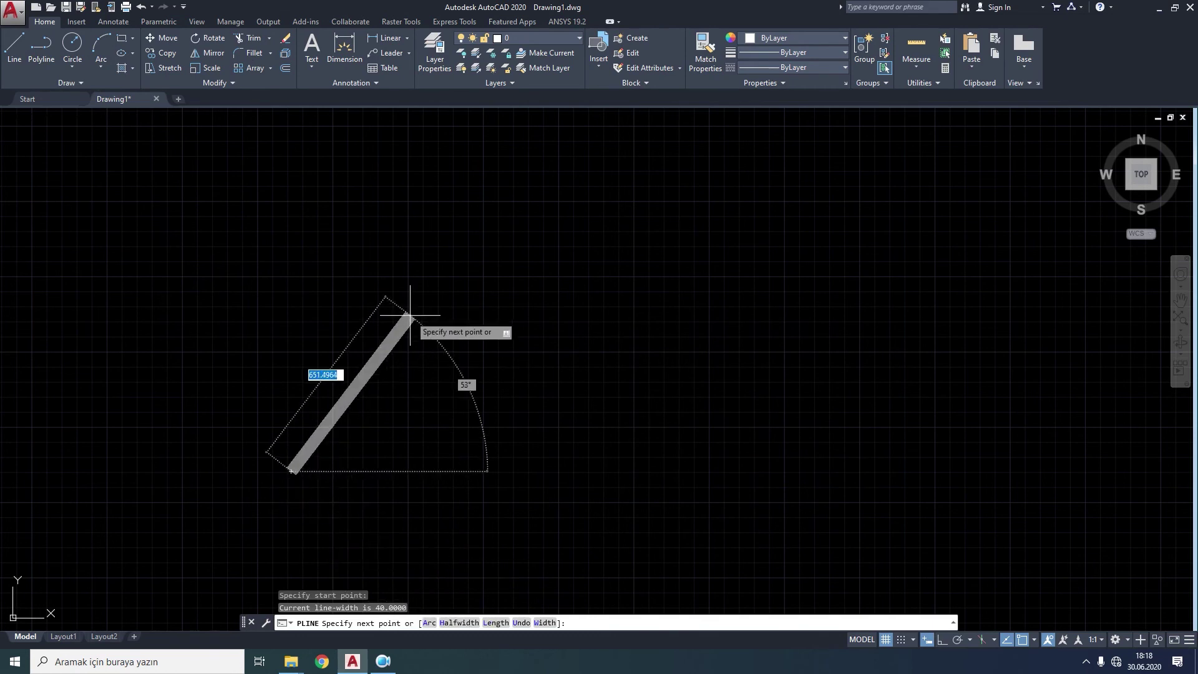
pyautogui.rightClick(409, 315)
pyautogui.click(457, 383)
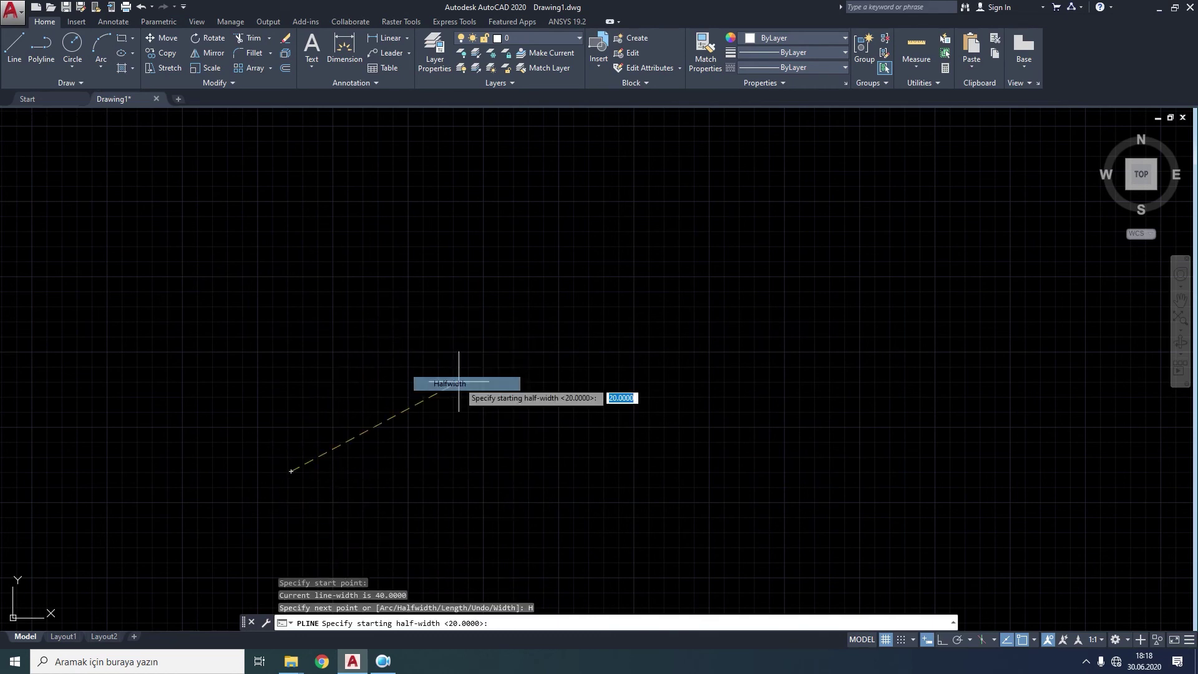
pyautogui.write('0')
pyautogui.press('Return')
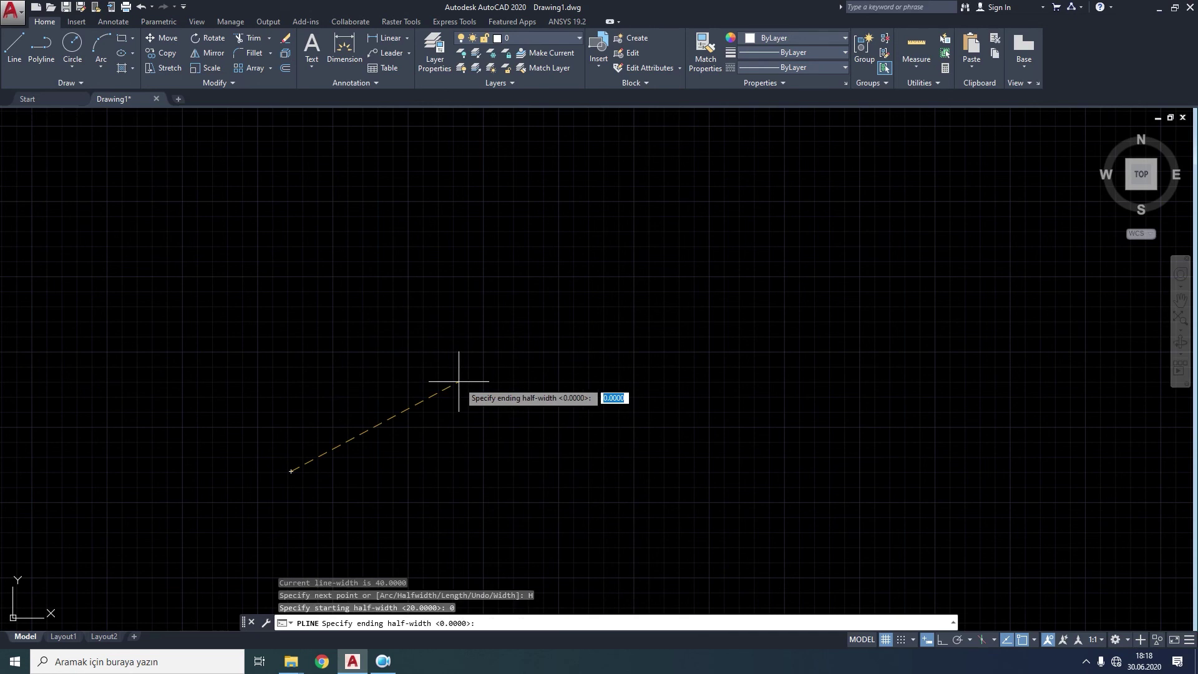
pyautogui.press('Return')
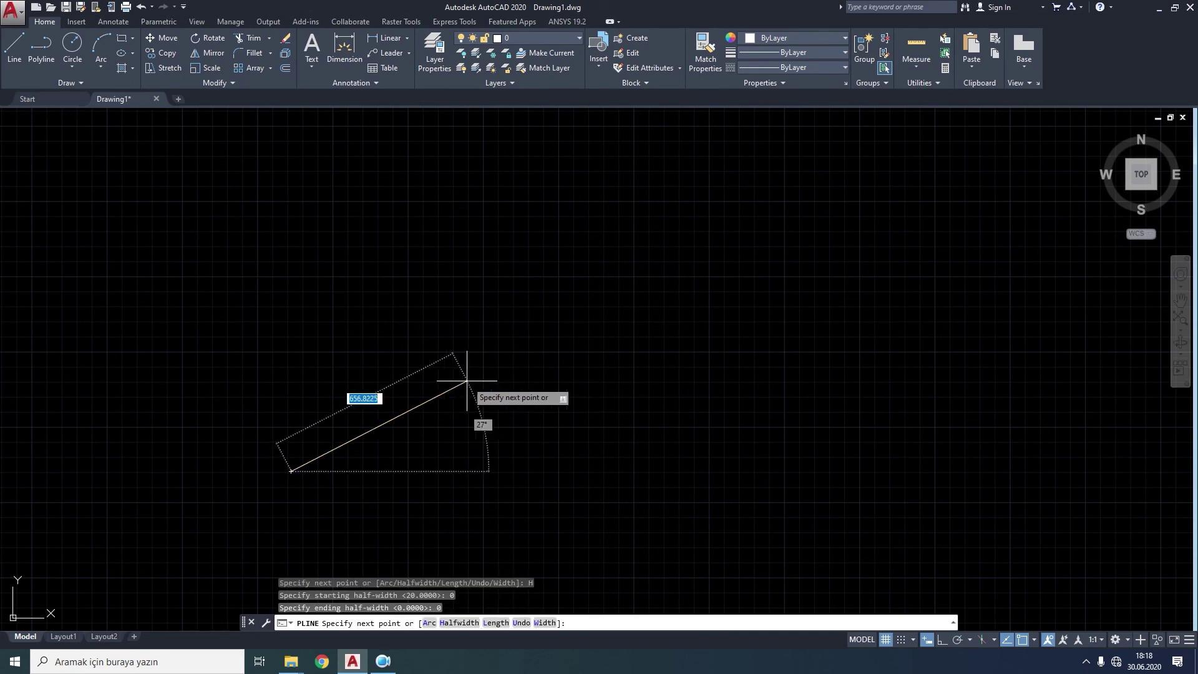
# - Draw the first segment with the Length option, then pick the second segment's endpoint
pyautogui.click(496, 622)
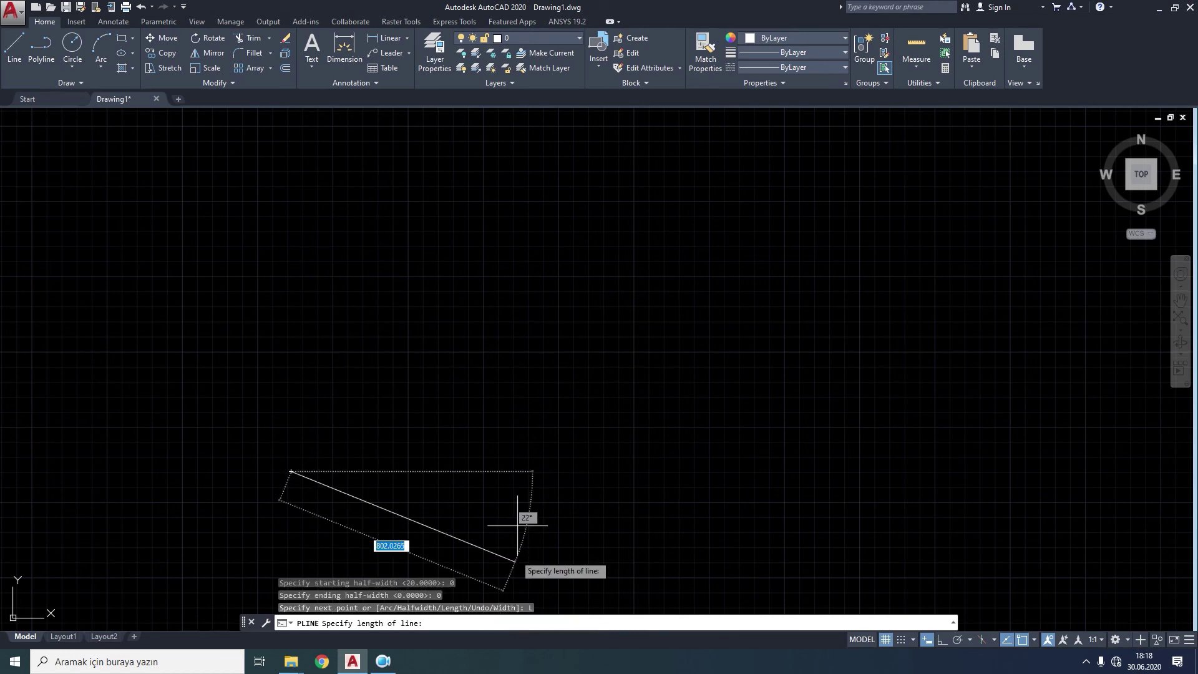
pyautogui.click(567, 476)
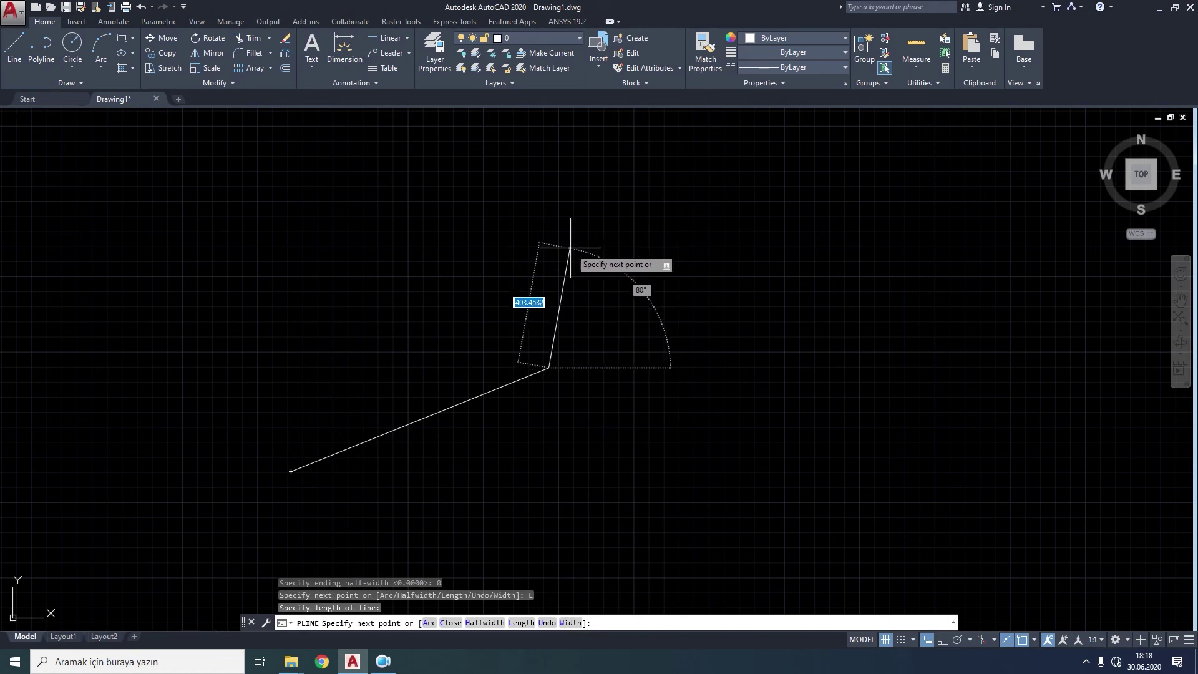
pyautogui.click(454, 197)
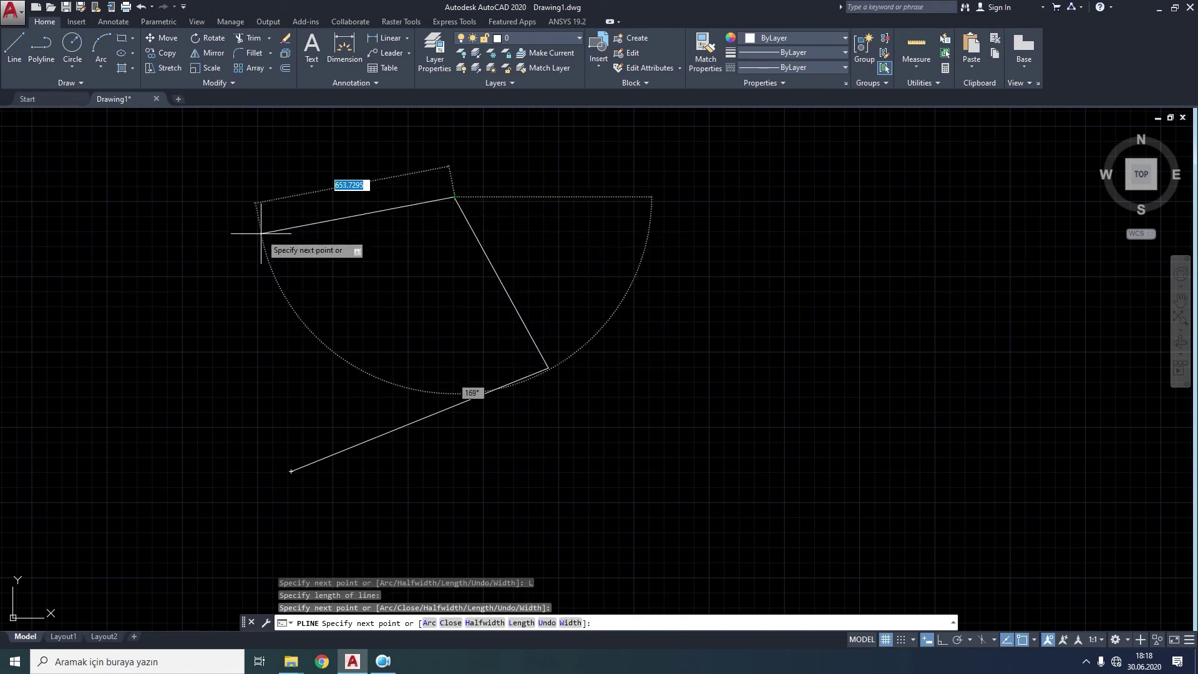
# - Add a three-point arc segment using the Second pt option
pyautogui.rightClick(270, 271)
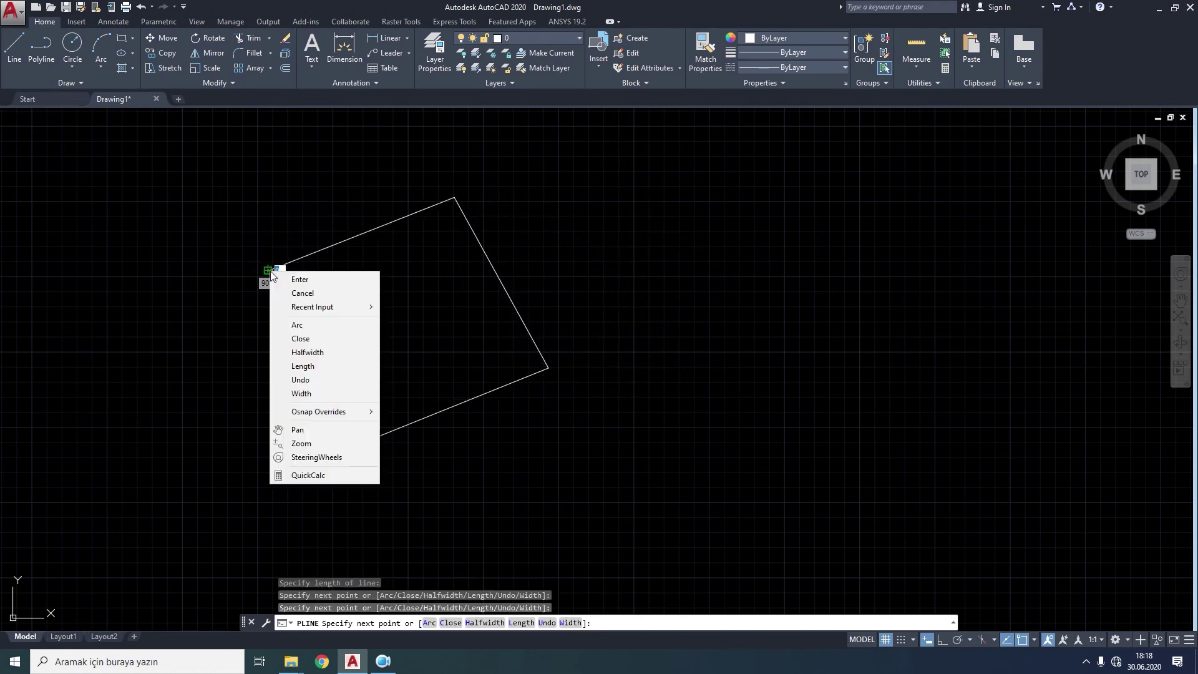
pyautogui.click(300, 326)
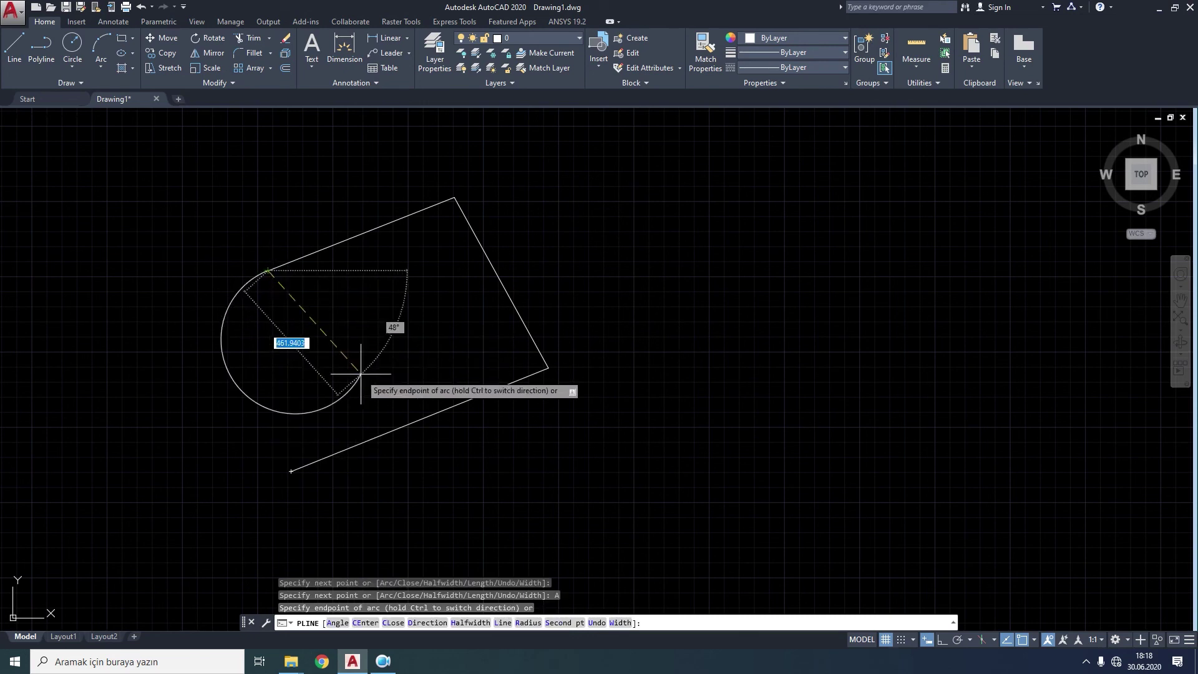
pyautogui.click(566, 627)
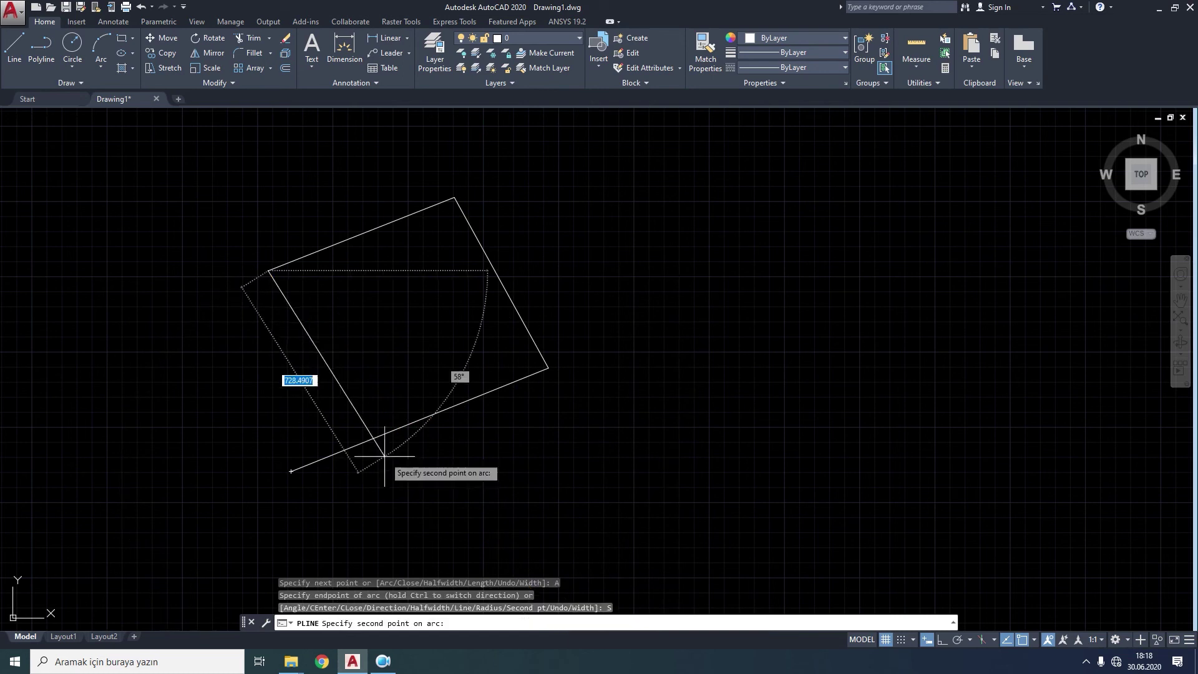
pyautogui.click(274, 350)
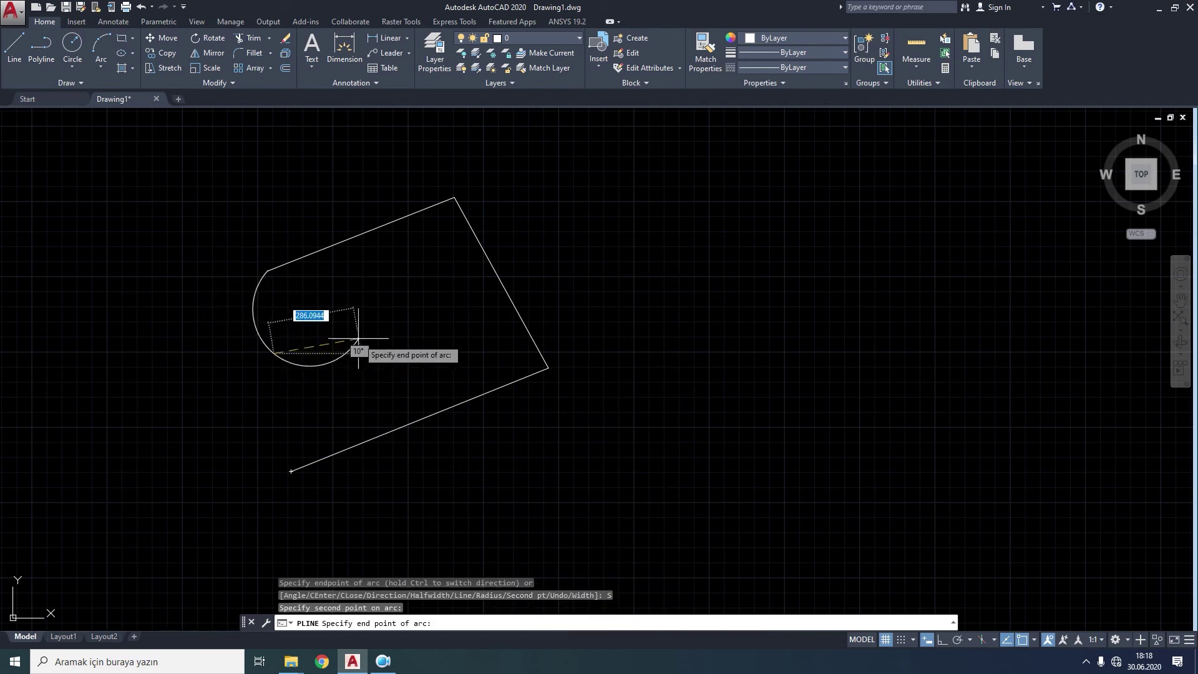
pyautogui.click(387, 323)
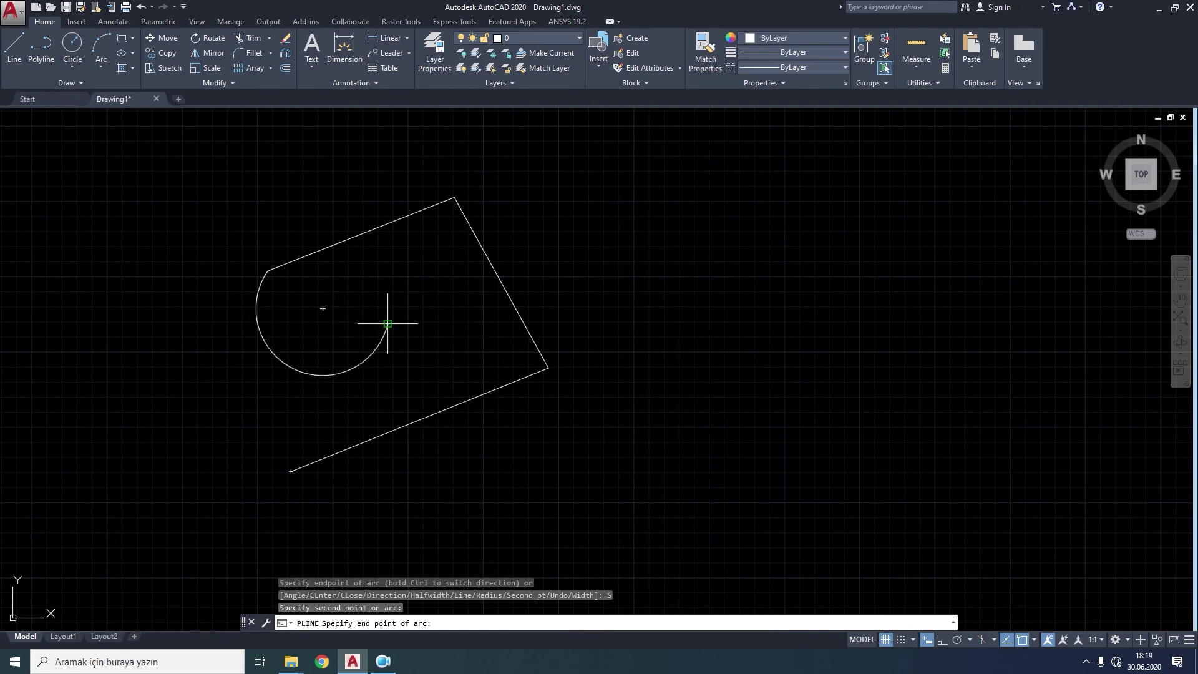
# - Switch back to straight lines and close the polyline to its start
pyautogui.rightClick(387, 373)
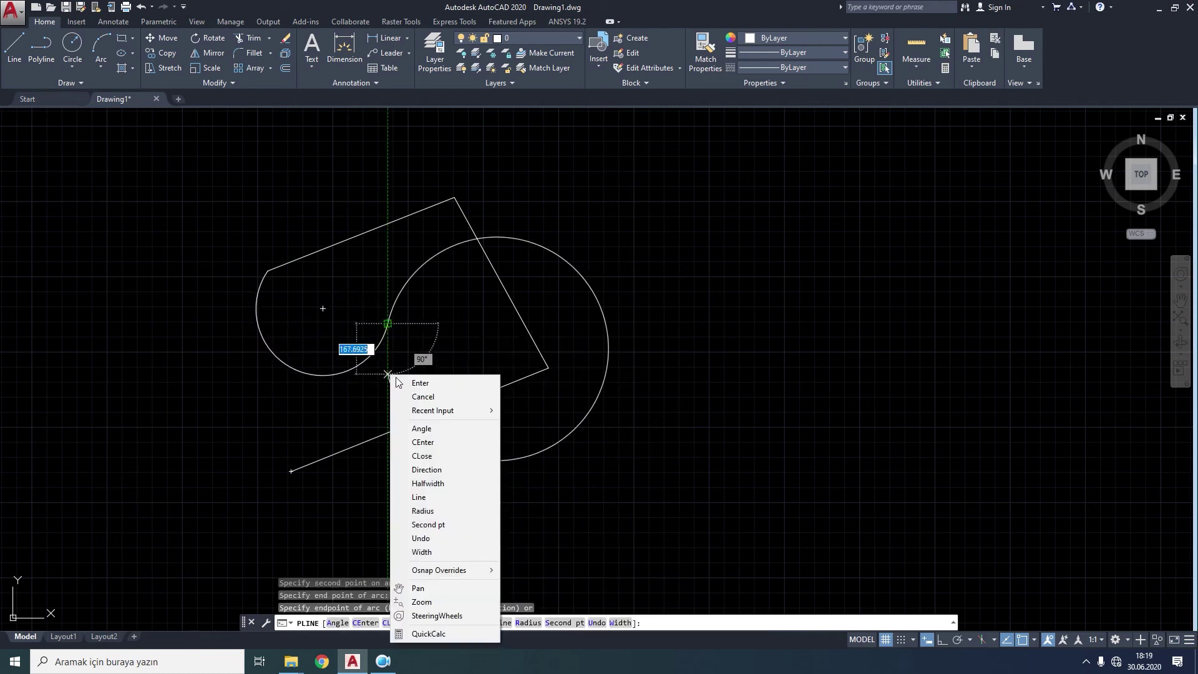
pyautogui.click(418, 498)
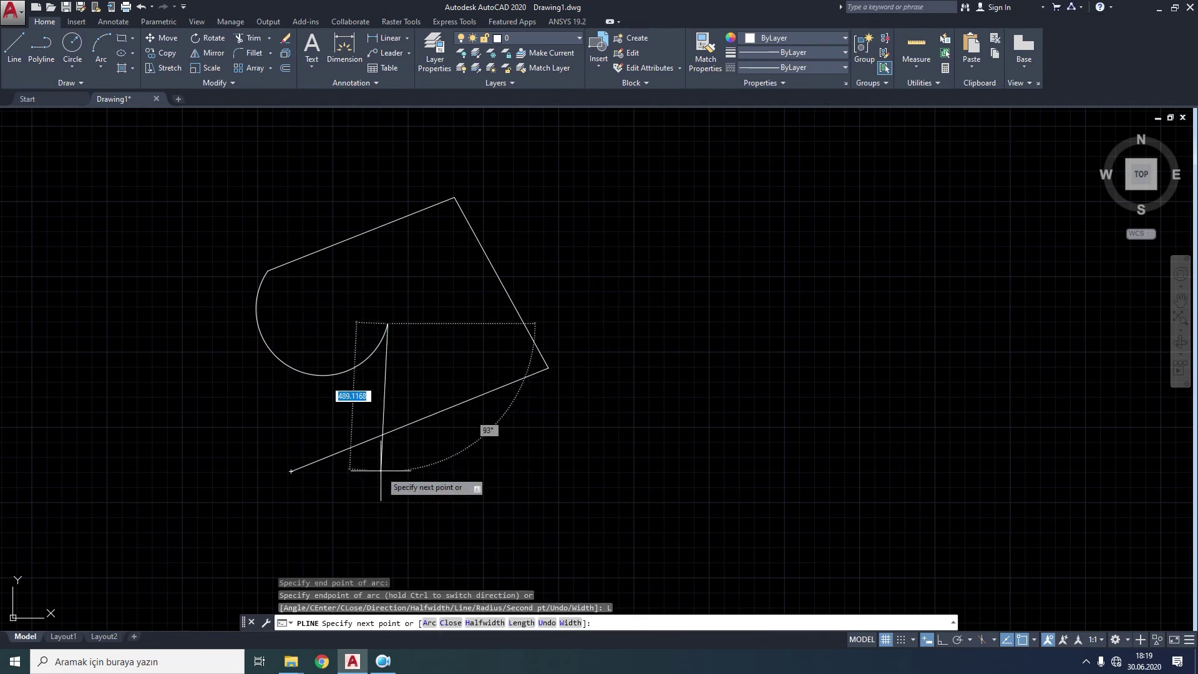
pyautogui.rightClick(338, 438)
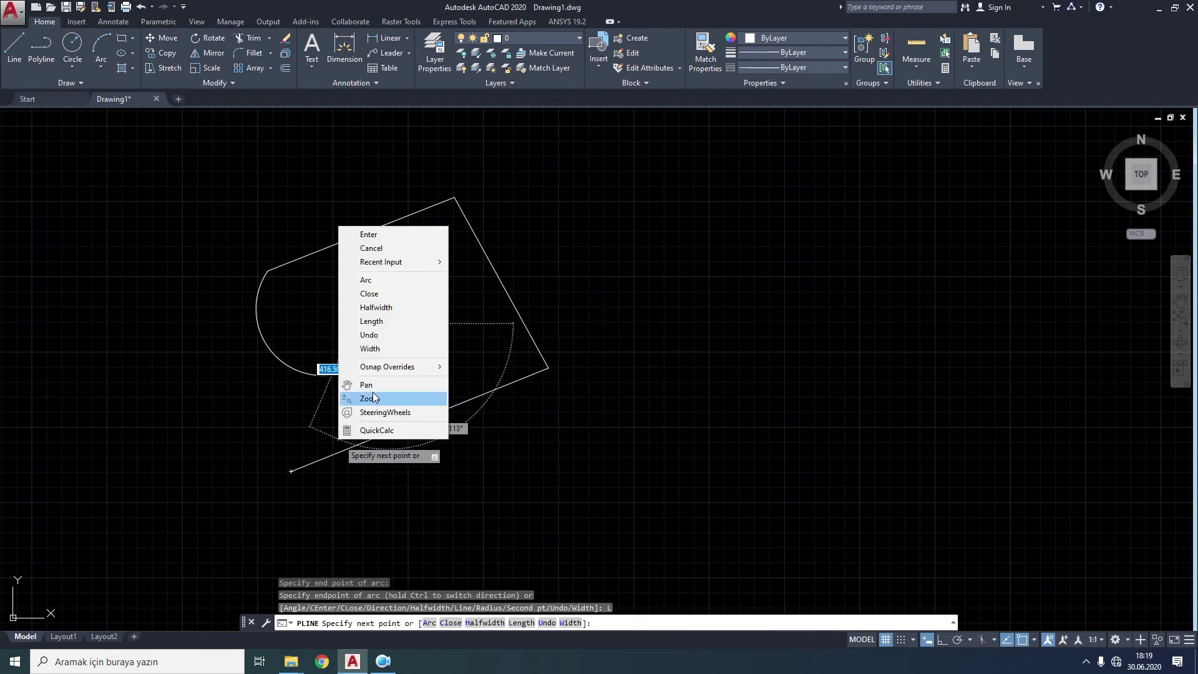
pyautogui.click(369, 294)
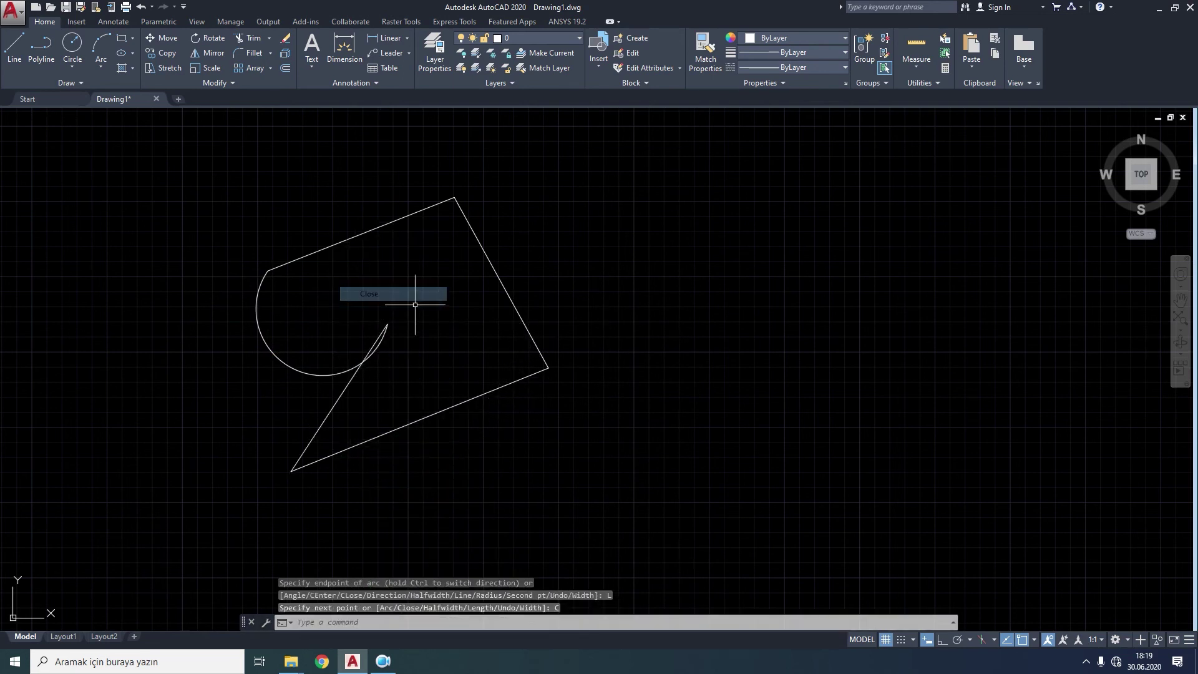
# - Select the closed line-and-arc polyline with a crossing window and delete it
pyautogui.click(507, 292)
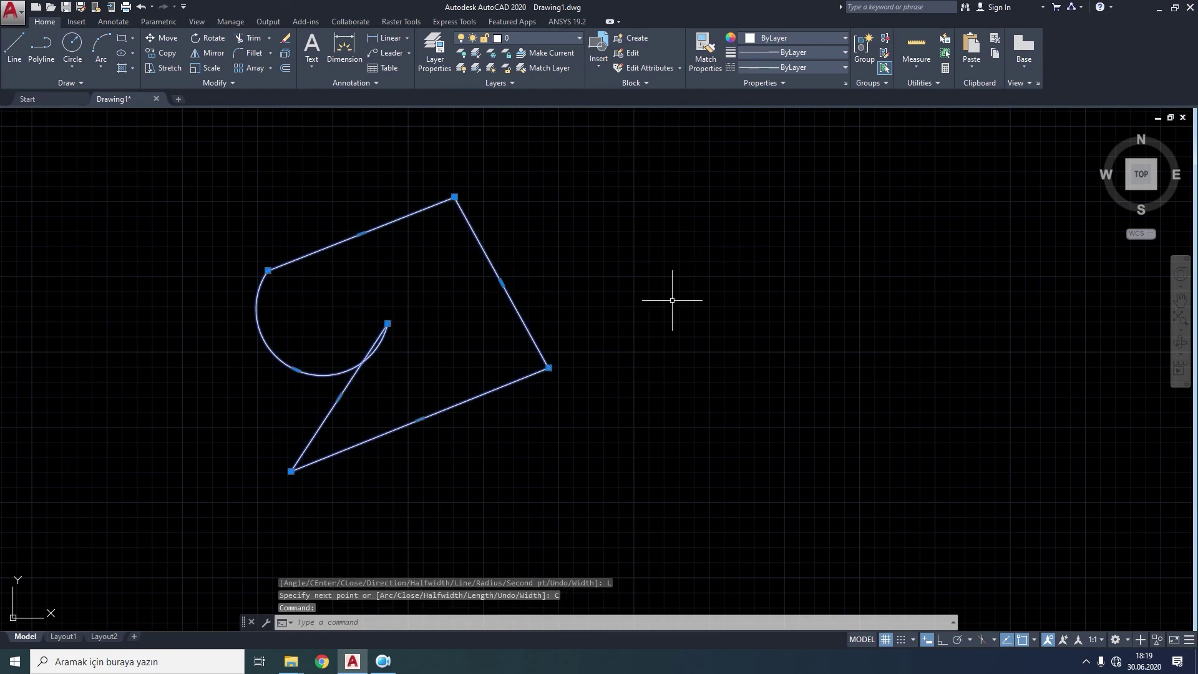
pyautogui.click(684, 213)
pyautogui.press('Escape')
pyautogui.click(574, 218)
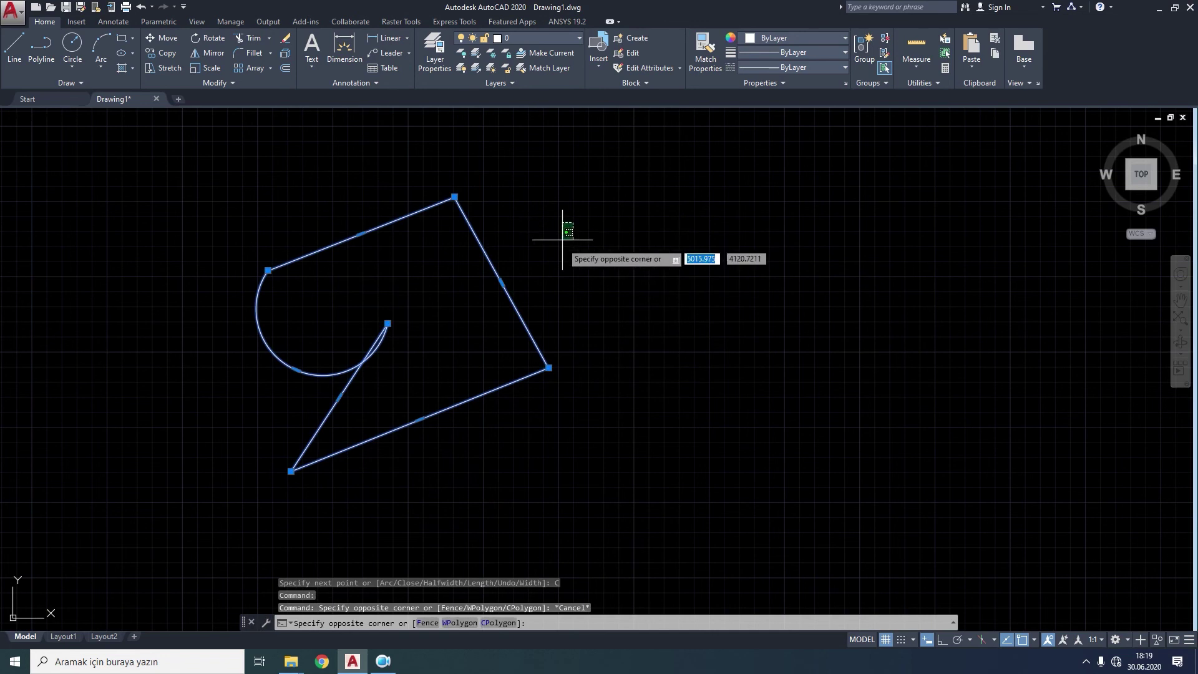
pyautogui.click(609, 270)
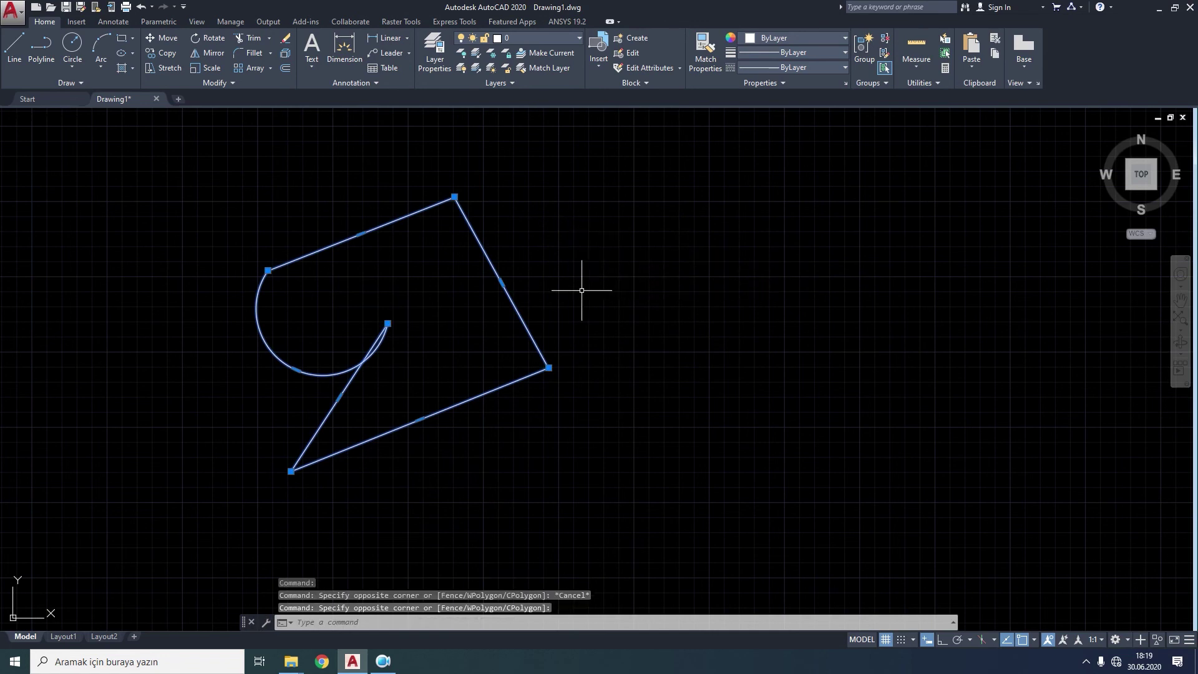
pyautogui.click(609, 241)
pyautogui.click(187, 438)
pyautogui.press('Delete')
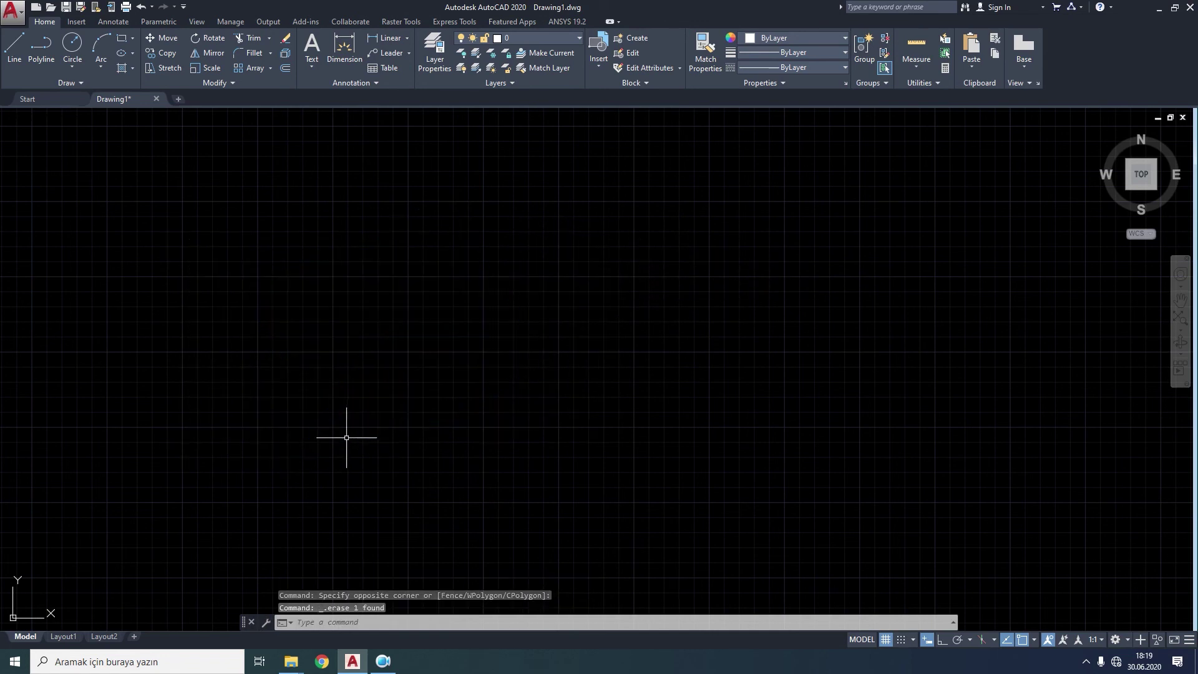